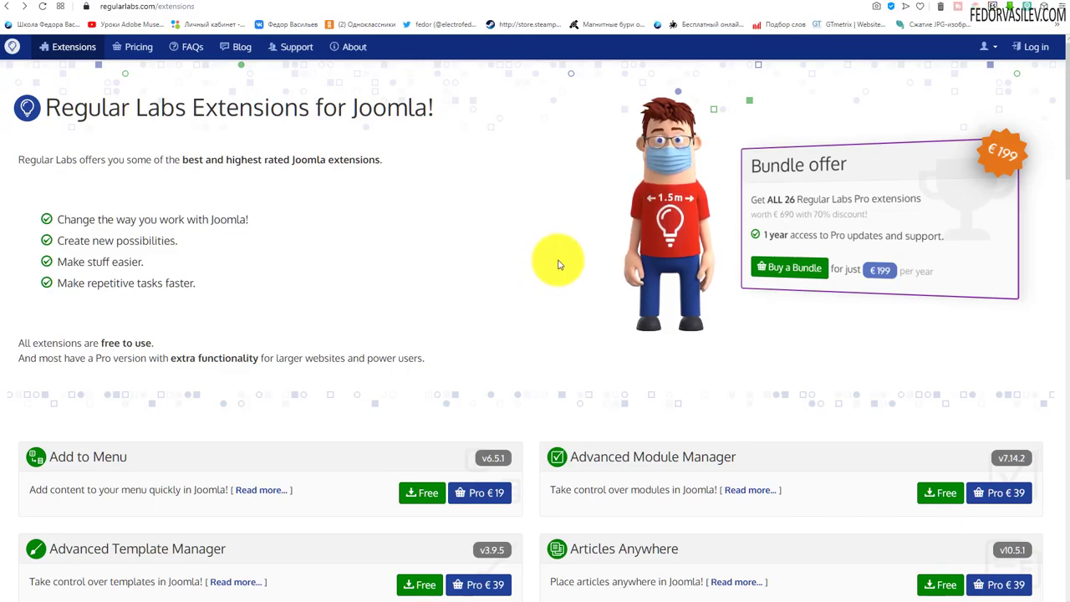
Scroll the Regular Labs extensions catalogue down to the IP Login v4.4.2 card
scroll(560, 251, down, 3)
scroll(565, 246, down, 7)
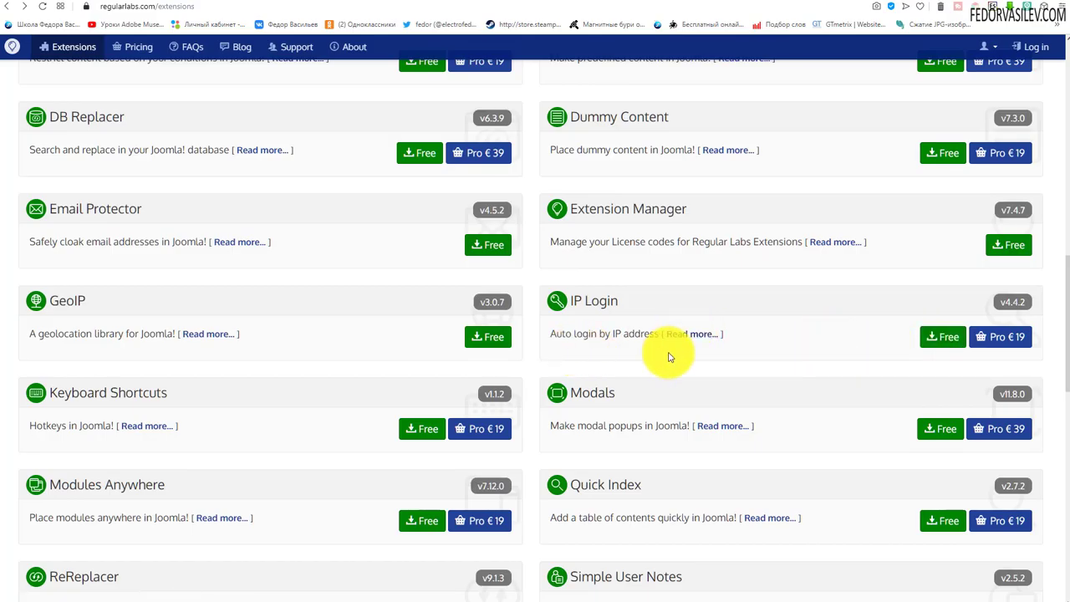
Open the IP Login detail page and copy its 'IP Login' heading text
click(582, 303)
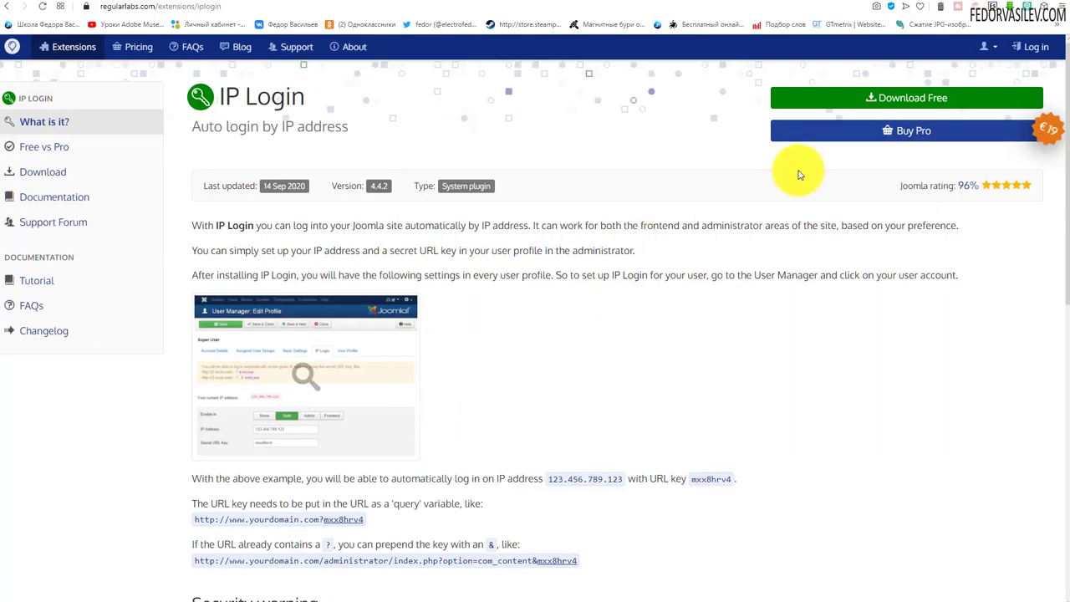
drag(310, 106, 213, 97)
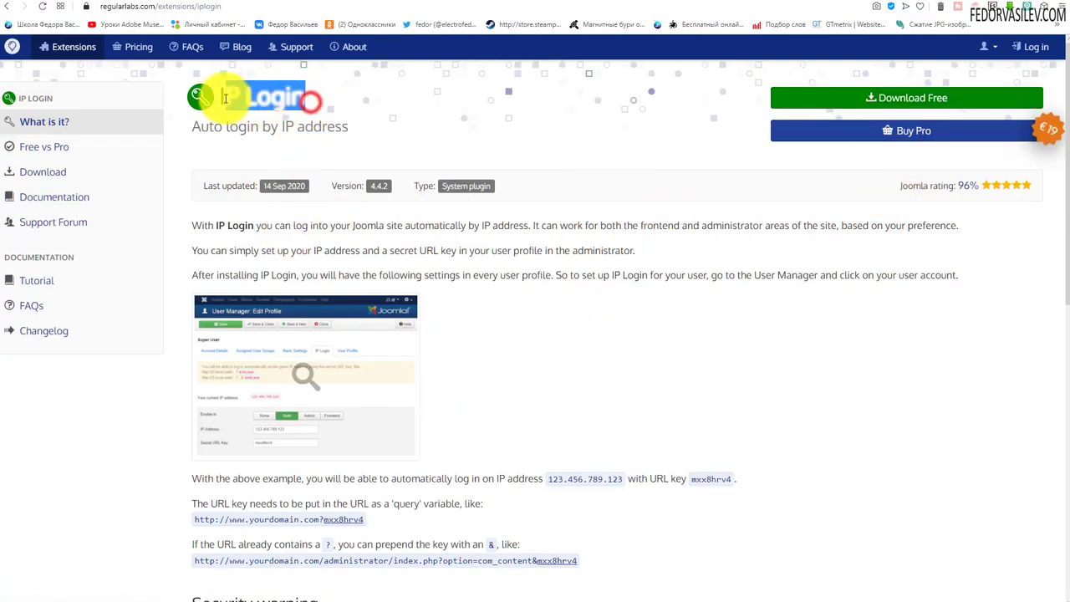
right_click(226, 97)
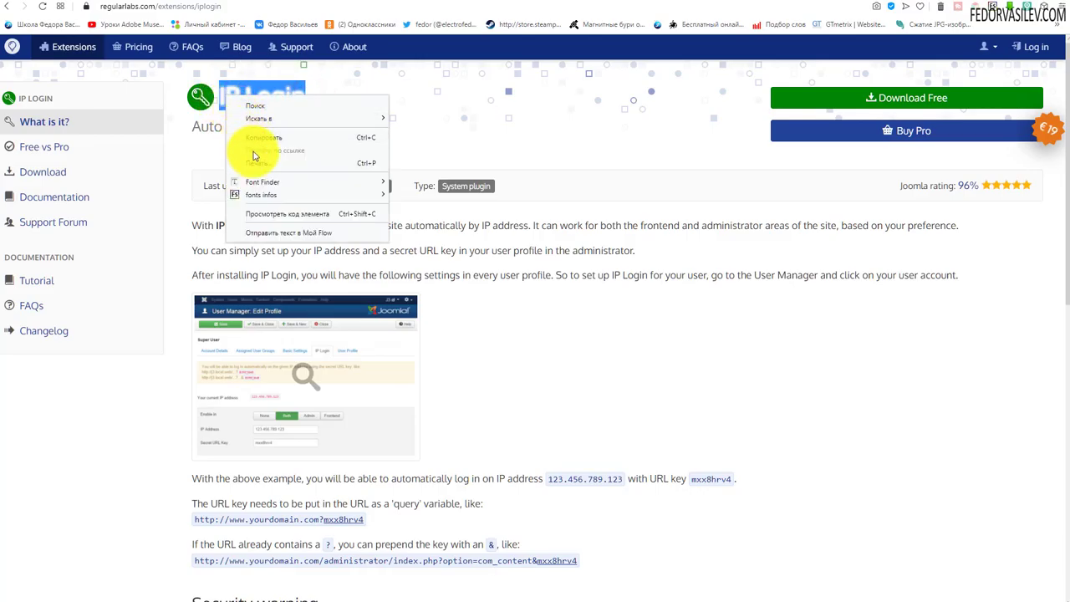
click(255, 138)
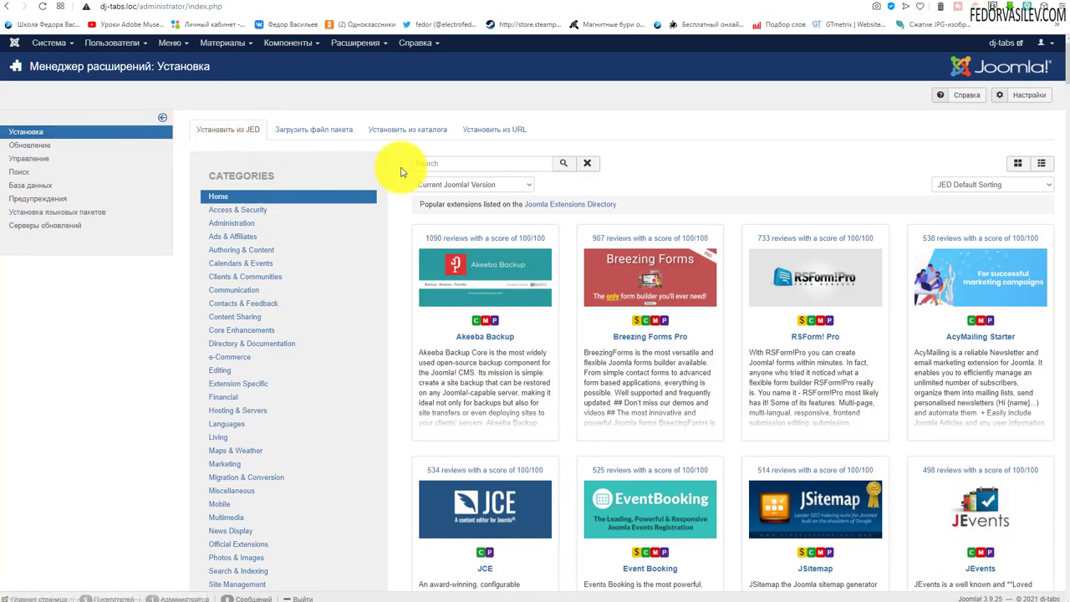
Paste 'IP Login' into the Install from JED search and run the search
click(418, 163)
right_click(420, 164)
key(Escape)
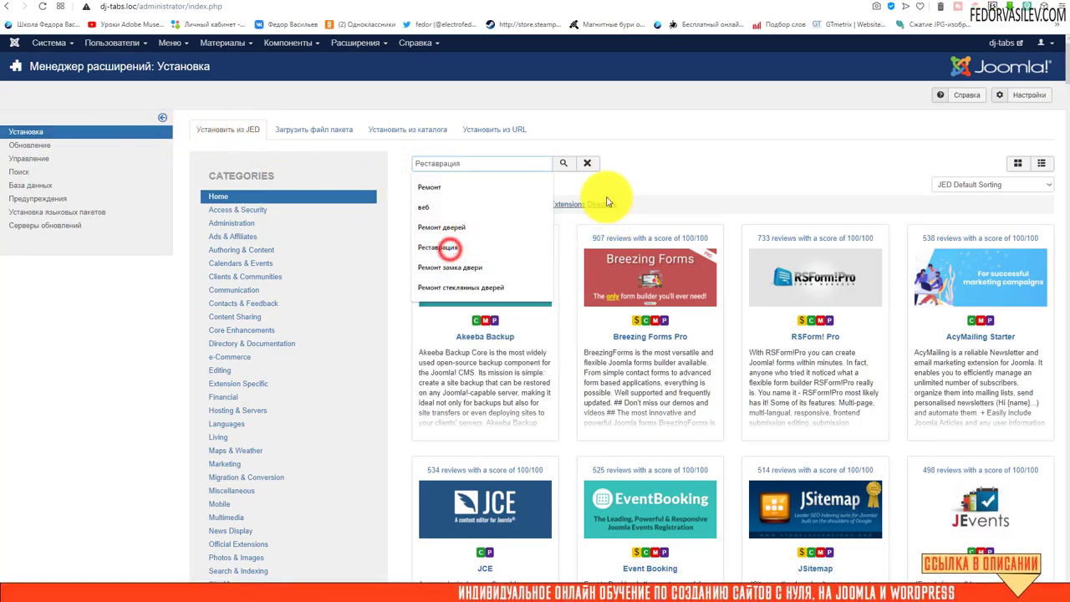
right_click(454, 157)
click(472, 242)
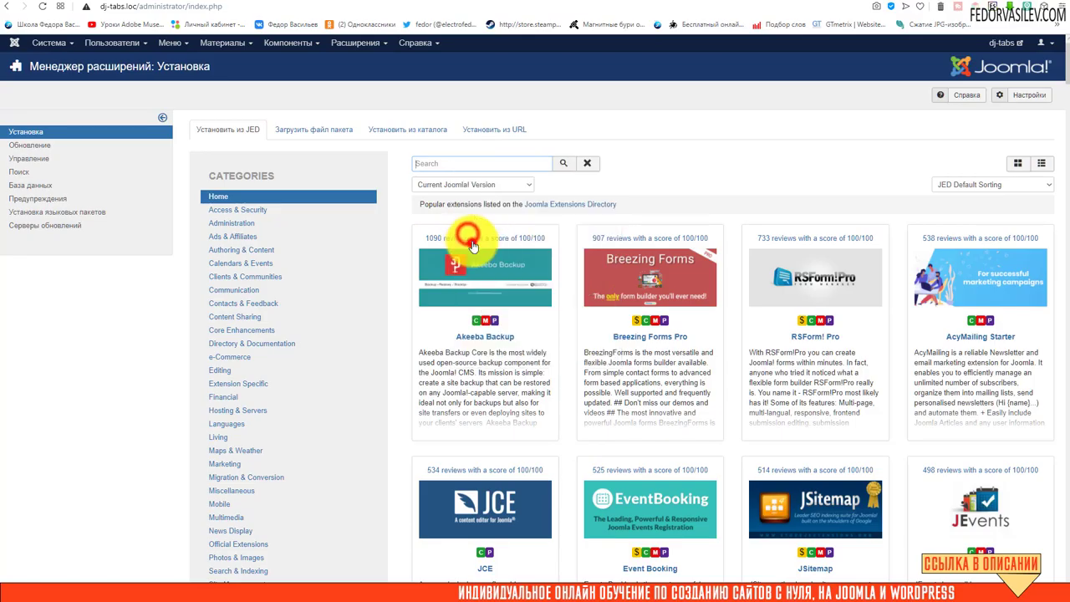
click(559, 165)
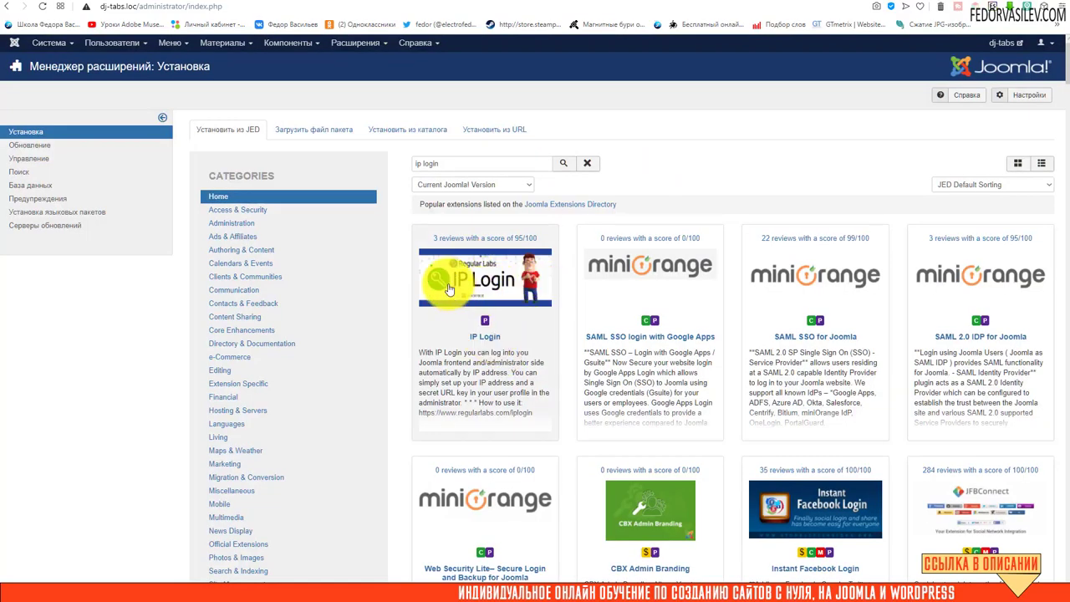
Install IP Login v4.4.2 from its listing, then go to Extensions > Plugins
click(482, 275)
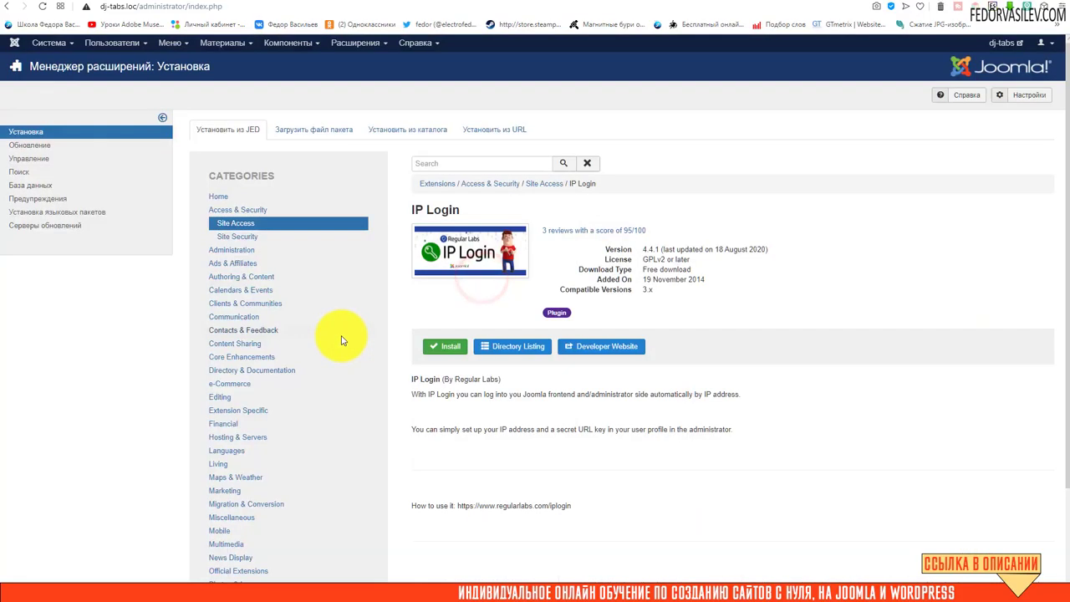
click(437, 349)
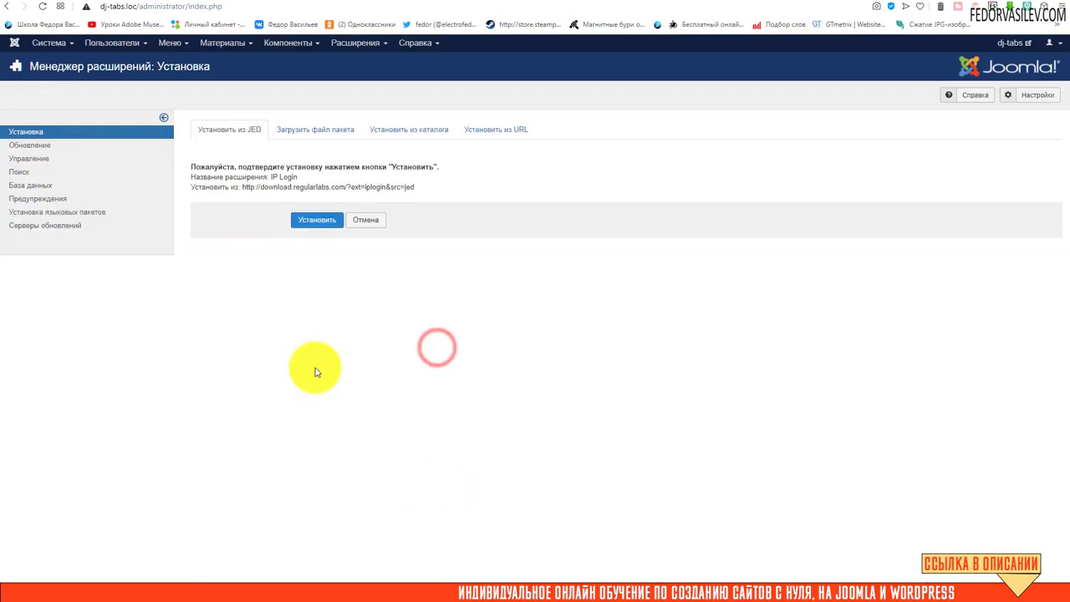
click(305, 219)
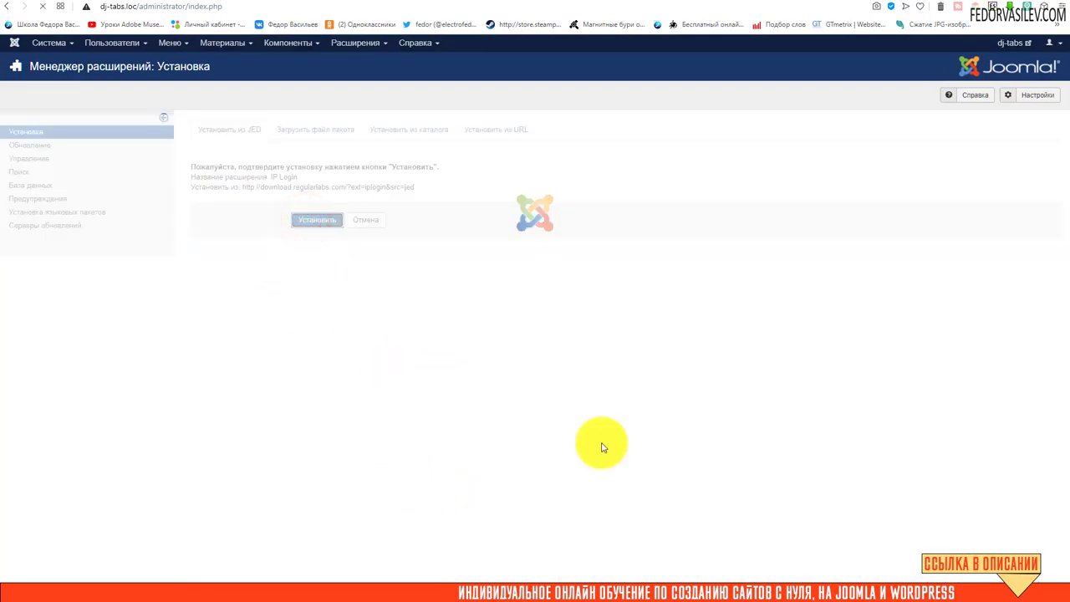
click(360, 47)
click(361, 100)
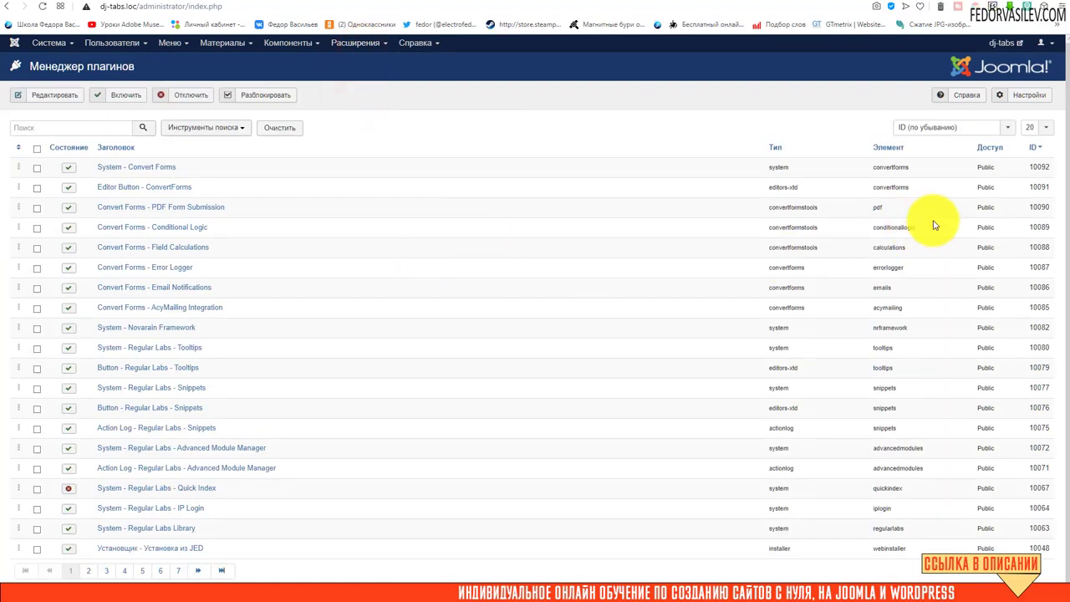
In System - Regular Labs - IP Login, set Удалить ключ URL to Да and close it
click(1034, 147)
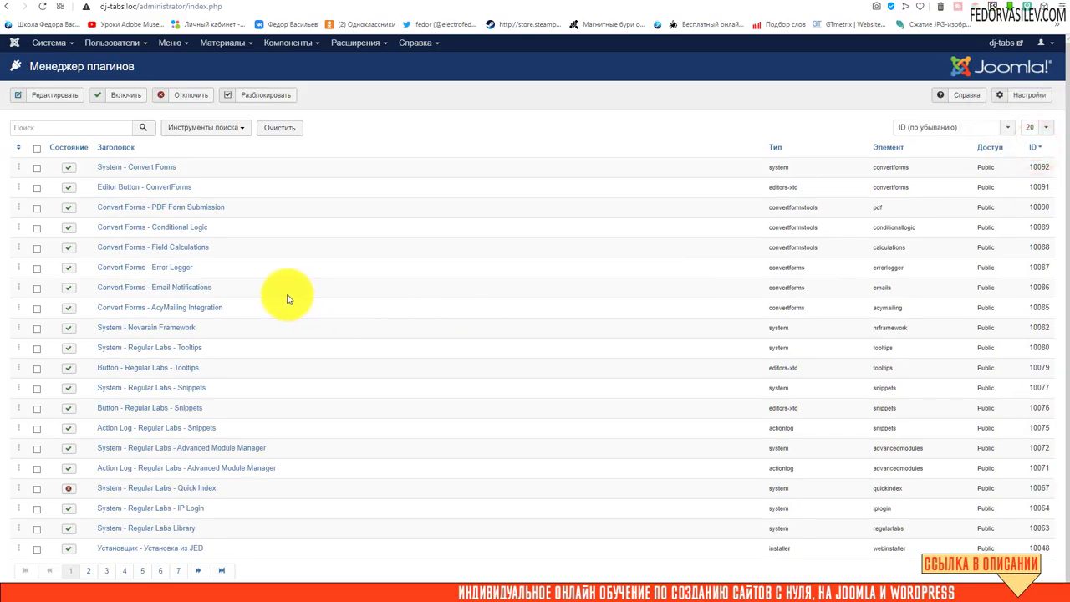
scroll(286, 298, down, 1)
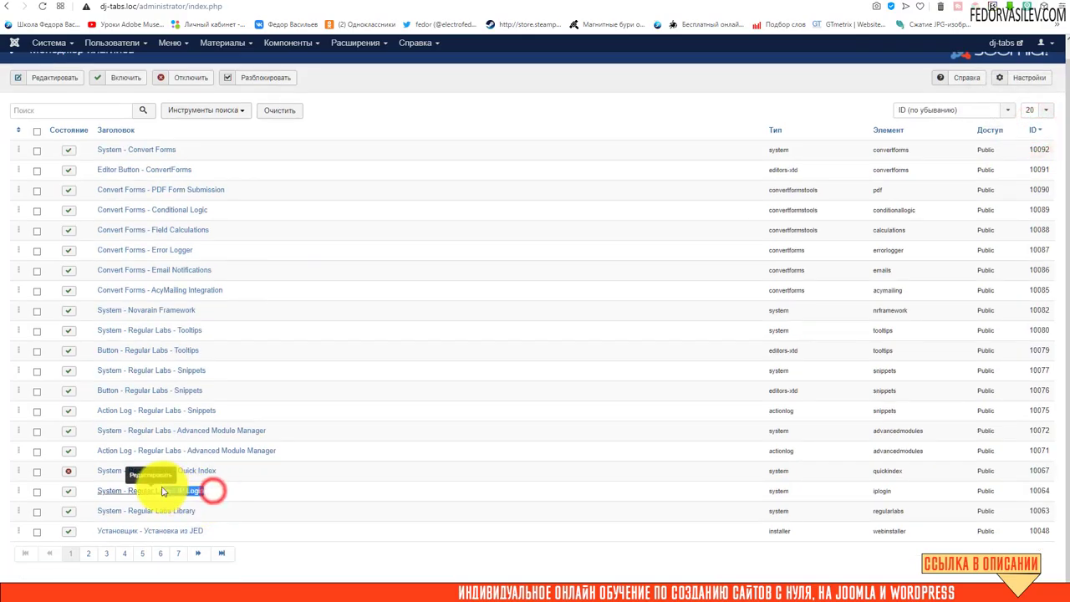
click(175, 490)
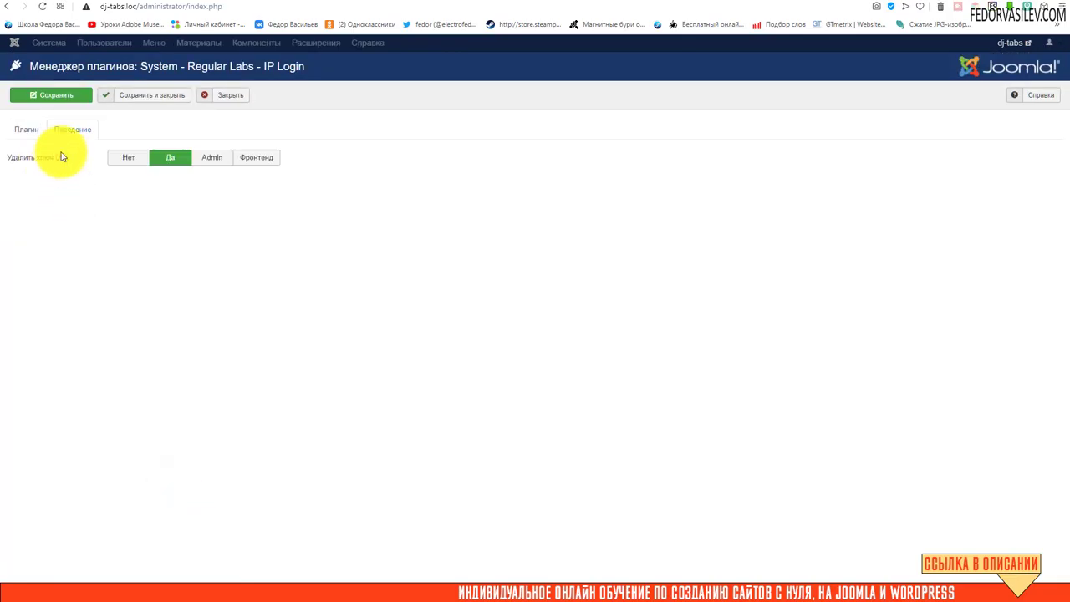
click(25, 131)
click(84, 129)
mouse_move(37, 164)
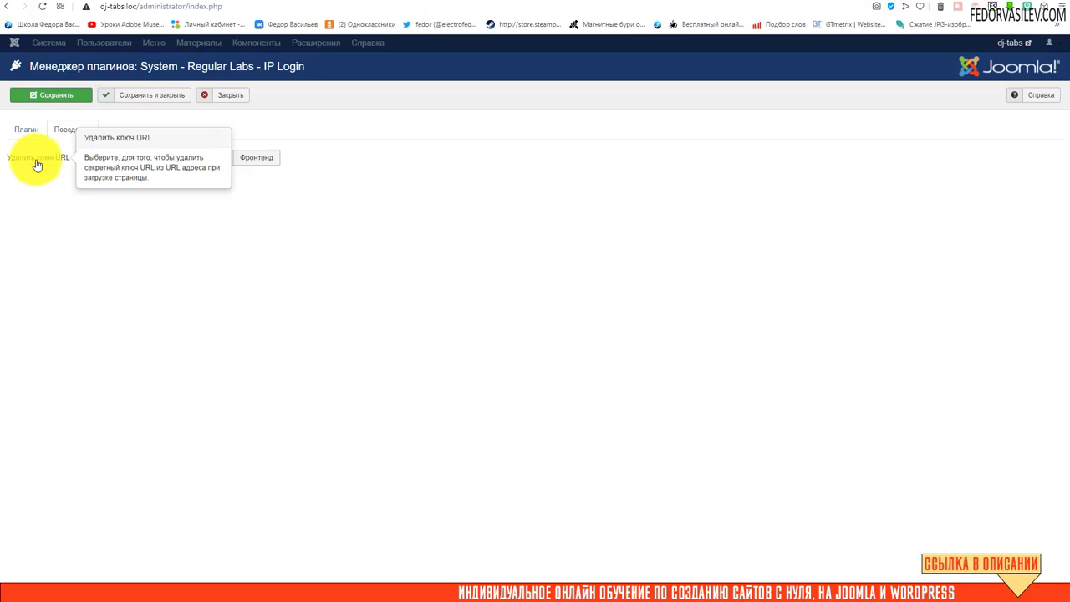
click(174, 158)
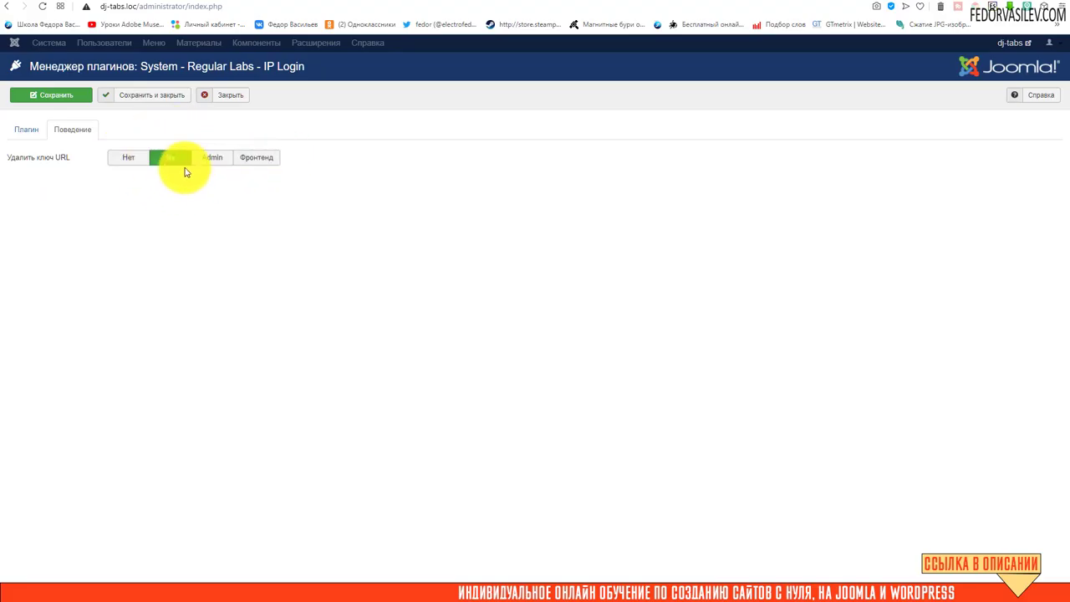
click(220, 95)
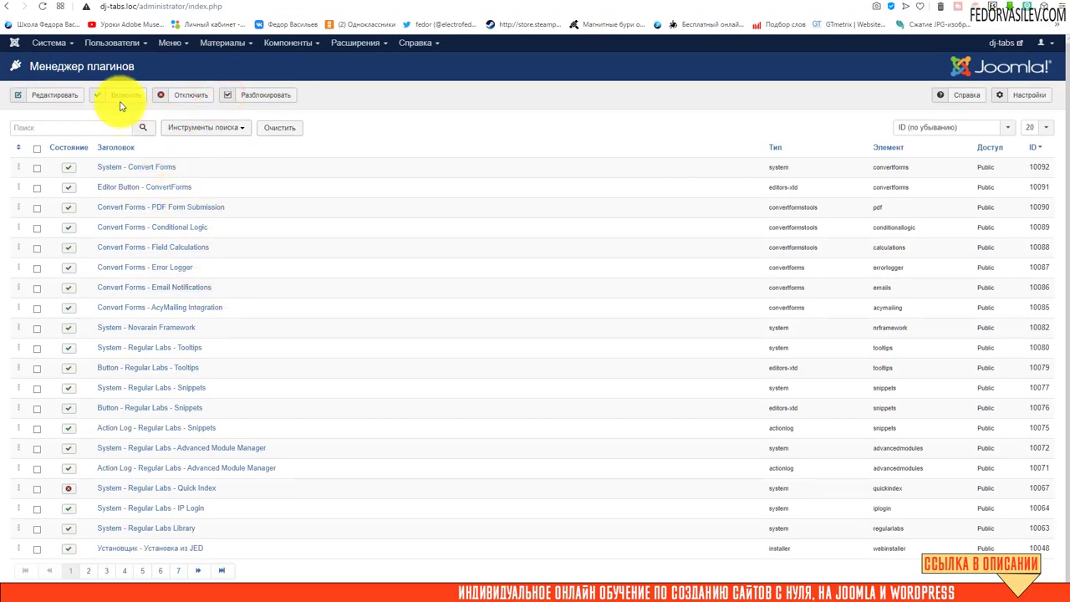
Open the Super User from the Users list and switch to its IP Login tab
click(132, 46)
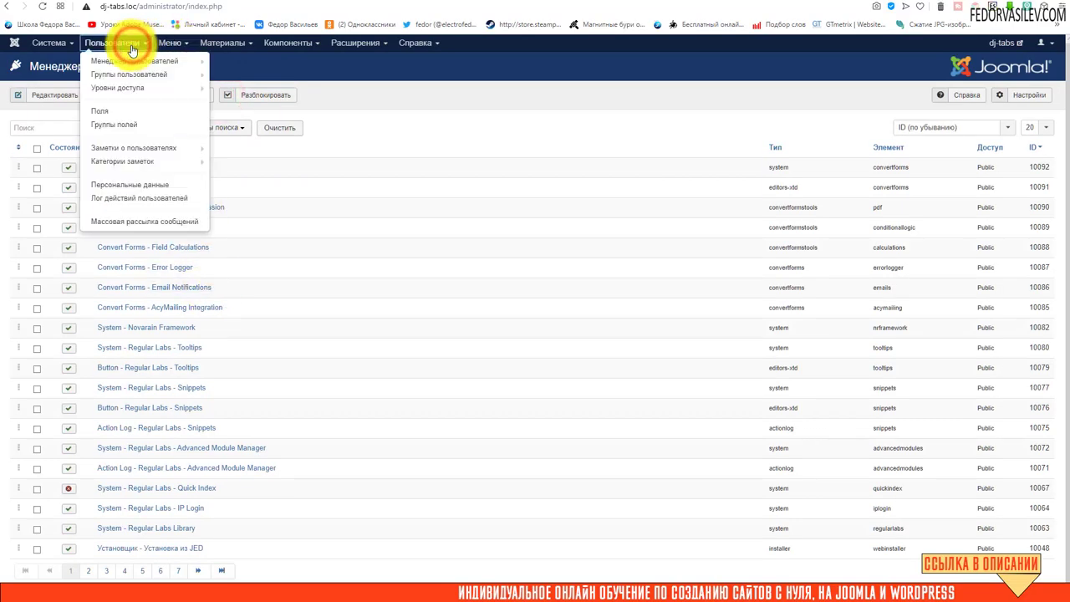
click(126, 62)
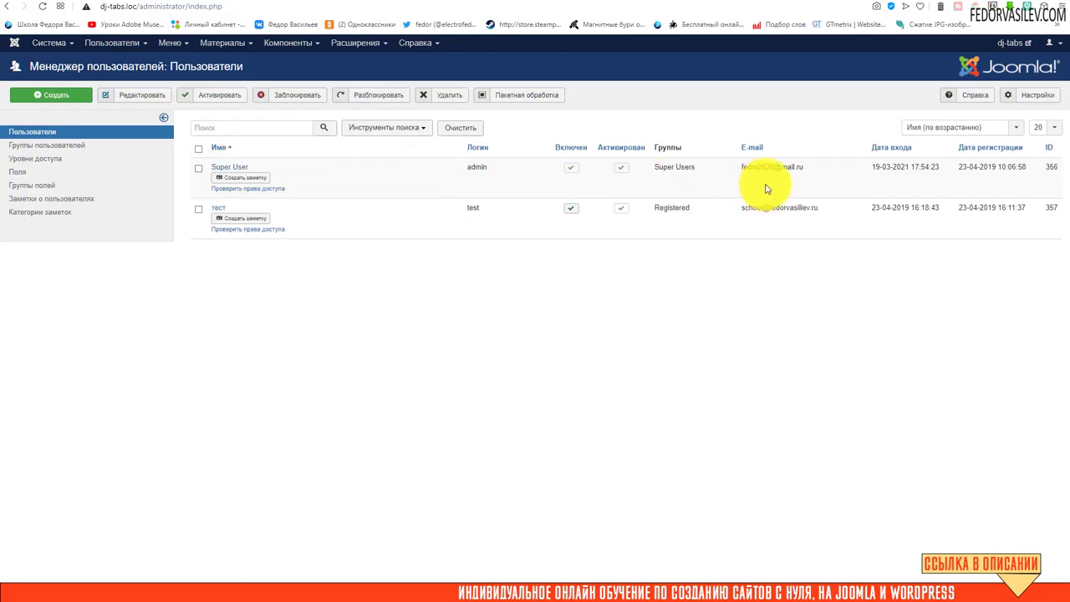
click(217, 167)
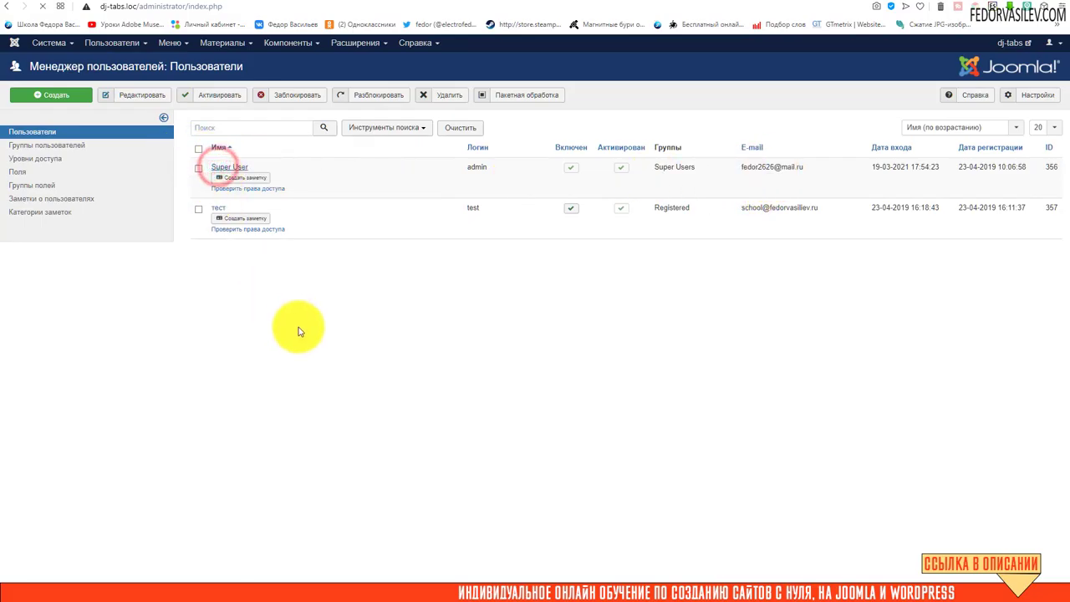
click(41, 156)
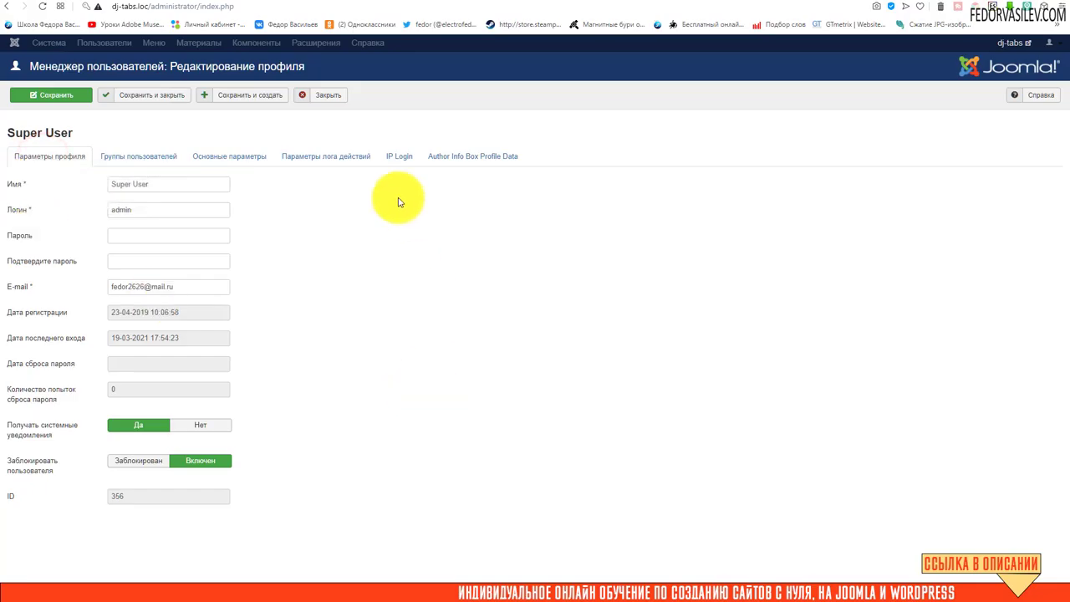
click(397, 156)
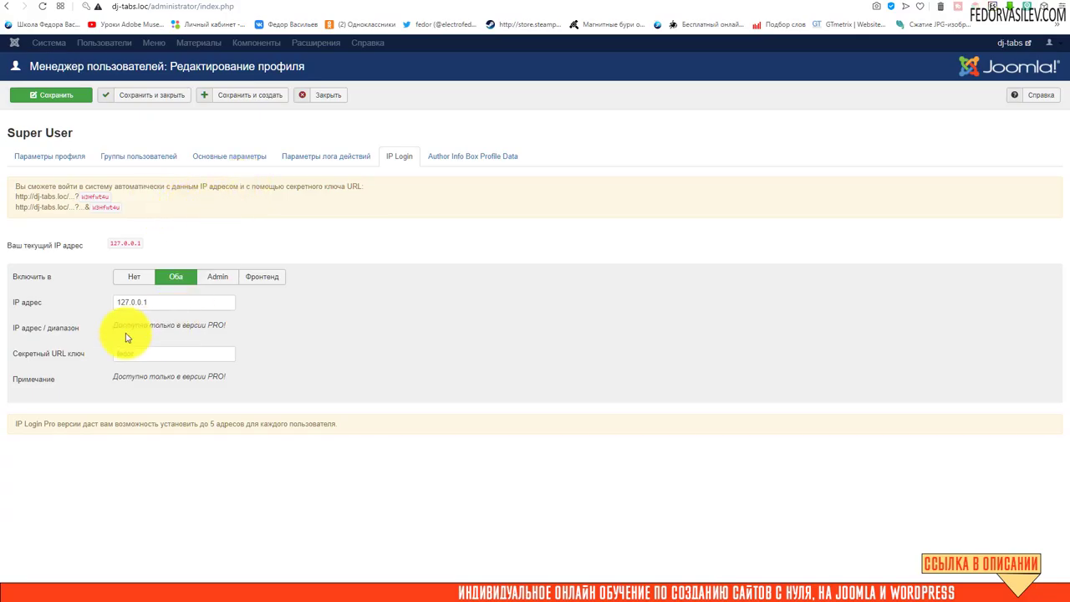
Check the IP 127.0.0.1 and secret URL key fields, then Save & Close the Super User
mouse_move(21, 309)
drag(139, 242, 107, 244)
click(150, 215)
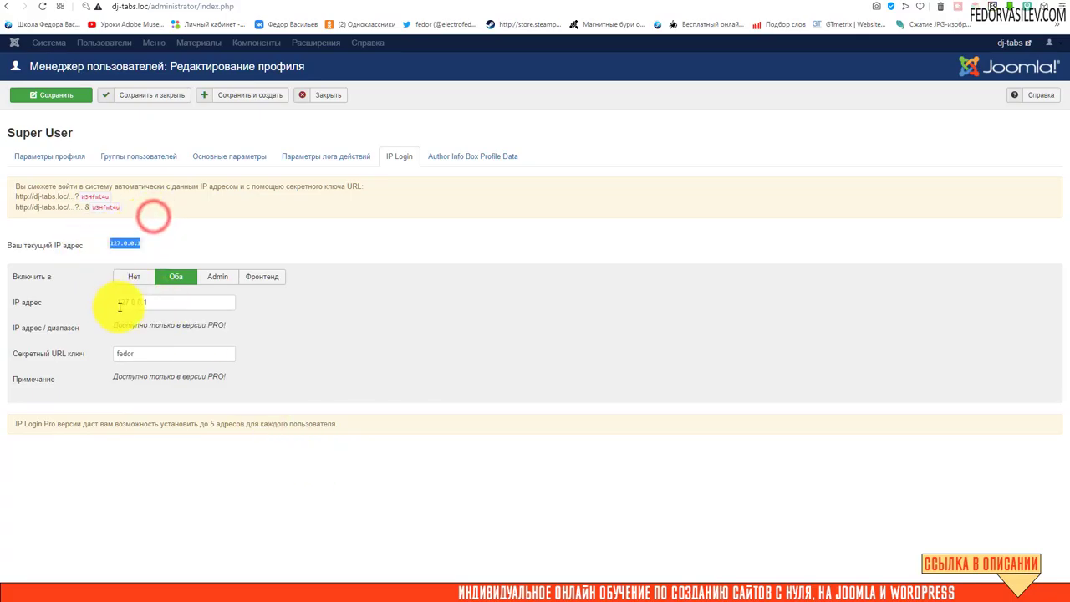
double_click(165, 303)
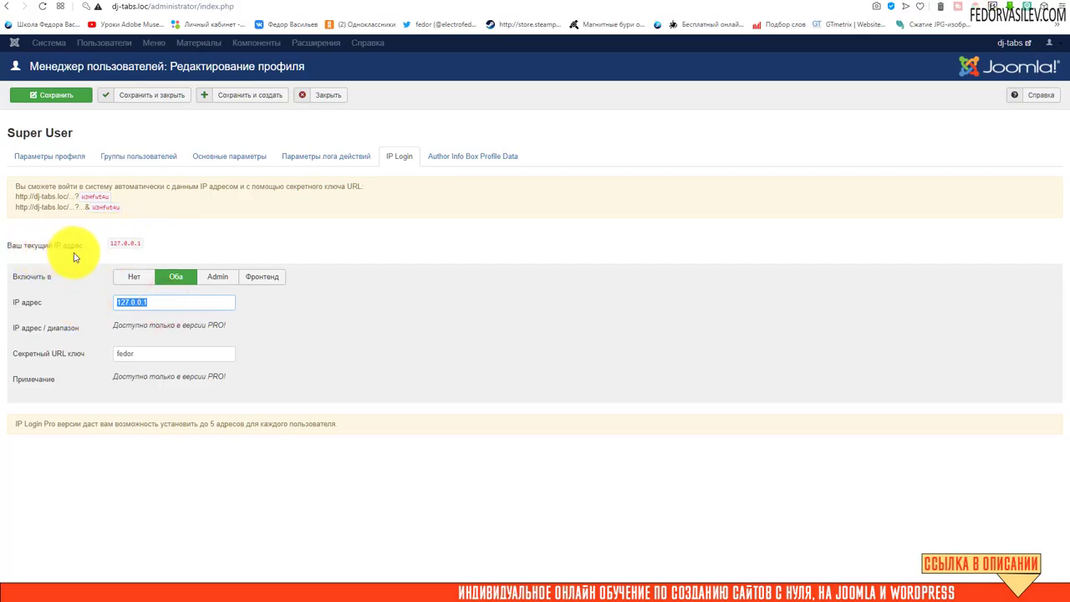
click(131, 302)
double_click(162, 302)
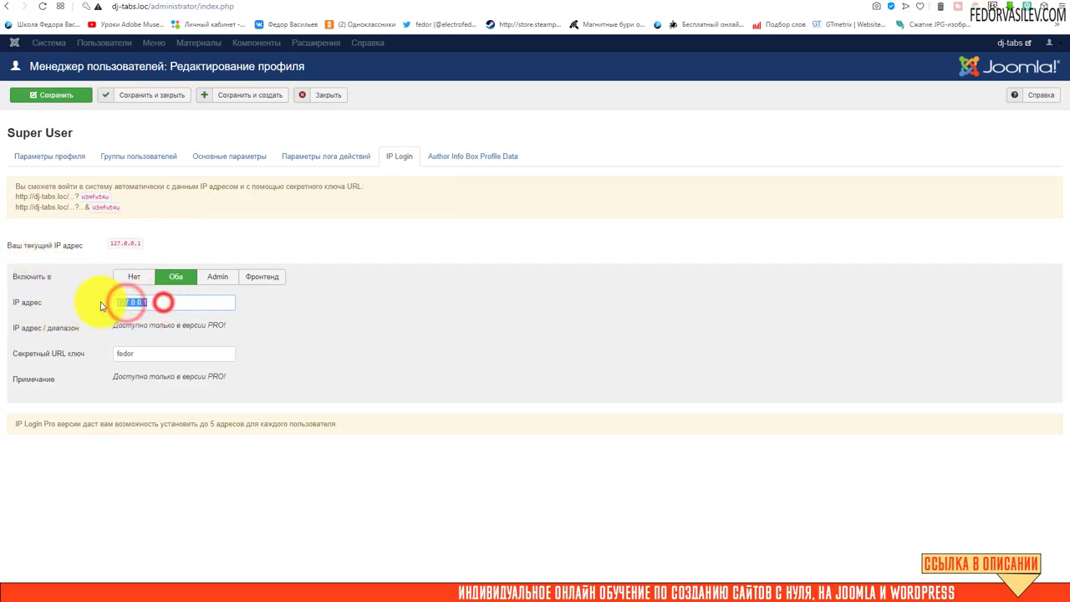
double_click(158, 352)
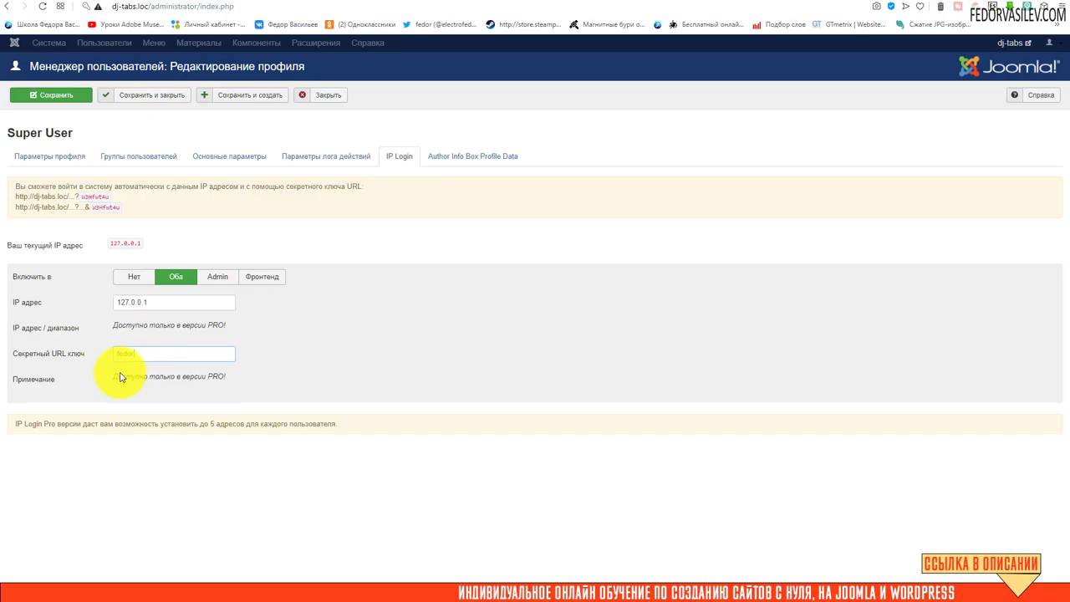
double_click(144, 353)
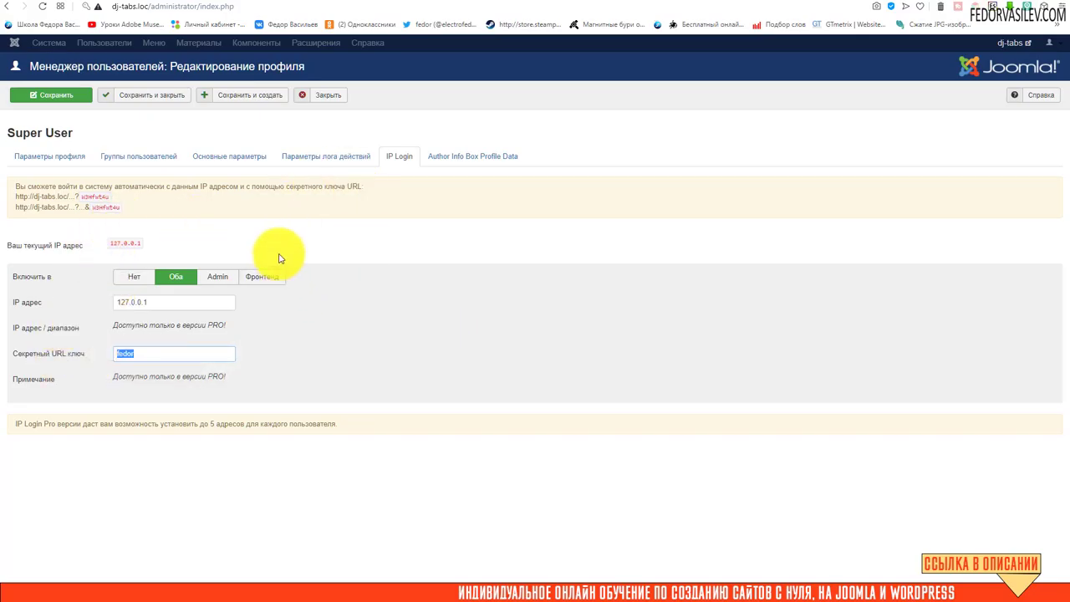
double_click(153, 351)
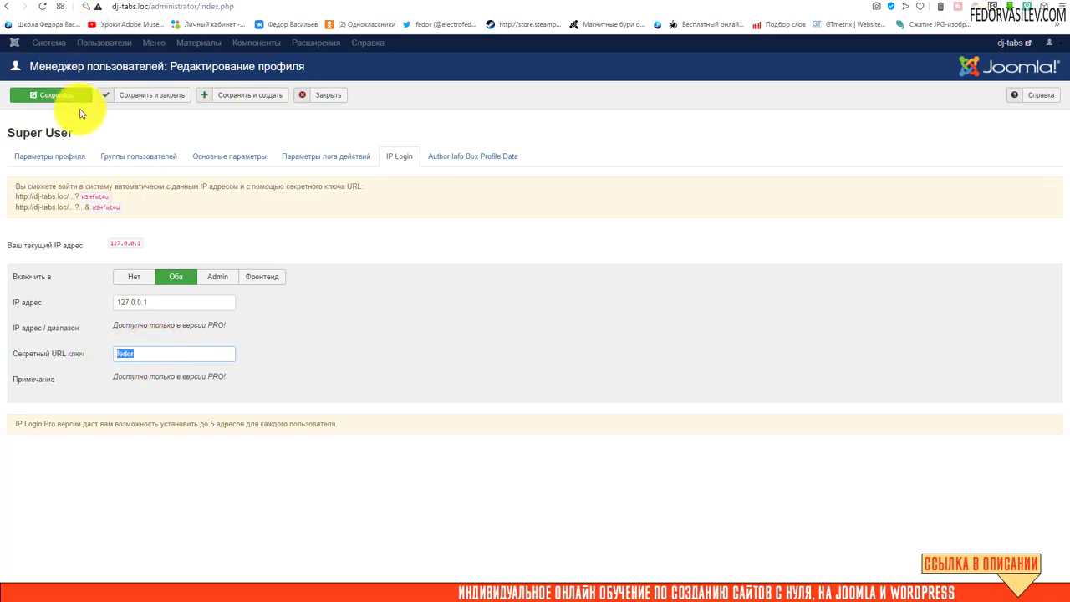
click(119, 96)
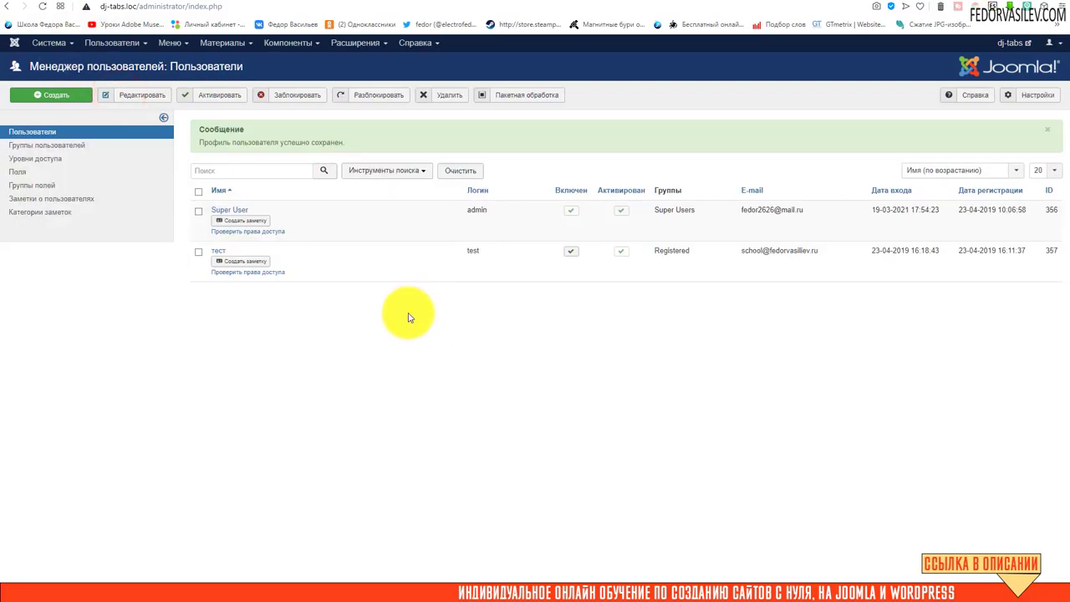
Review the test user's IP Login IP and secret key, then close without saving
click(216, 253)
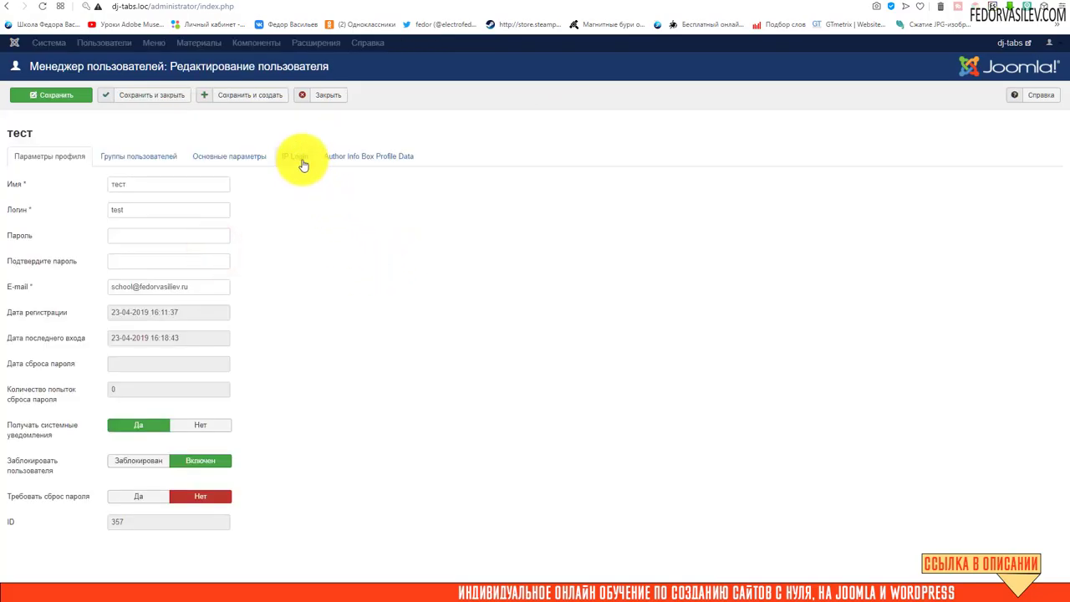
click(299, 157)
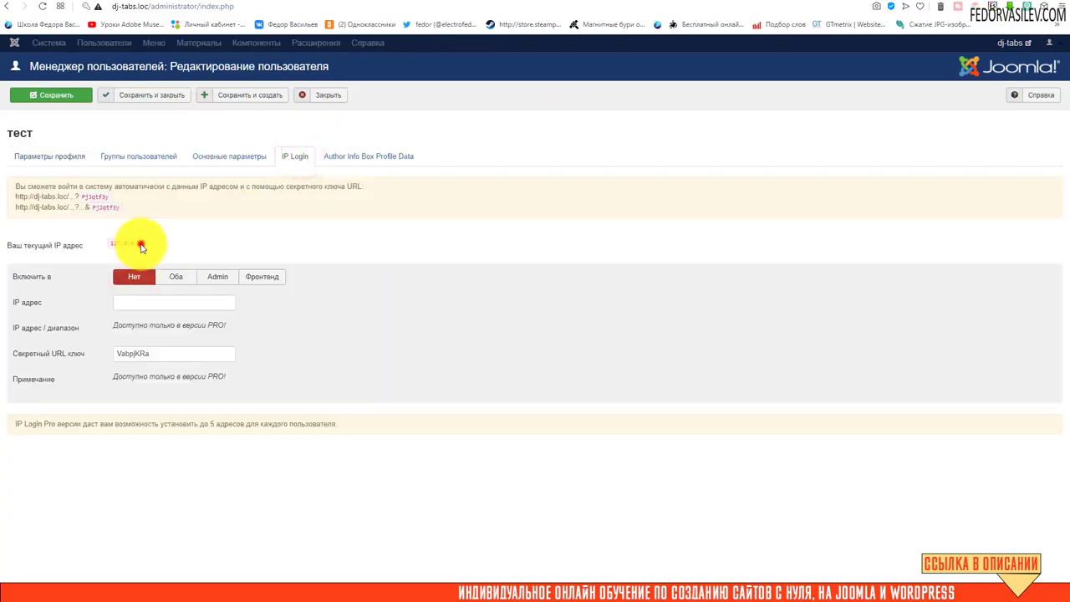
drag(141, 244, 109, 244)
click(232, 245)
drag(158, 351, 83, 351)
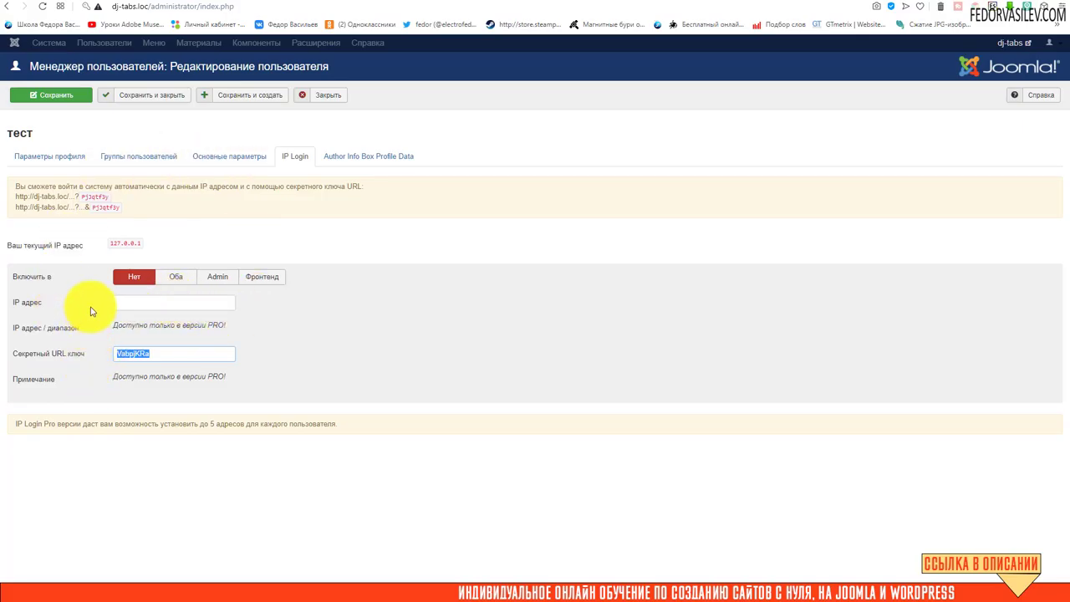
click(302, 95)
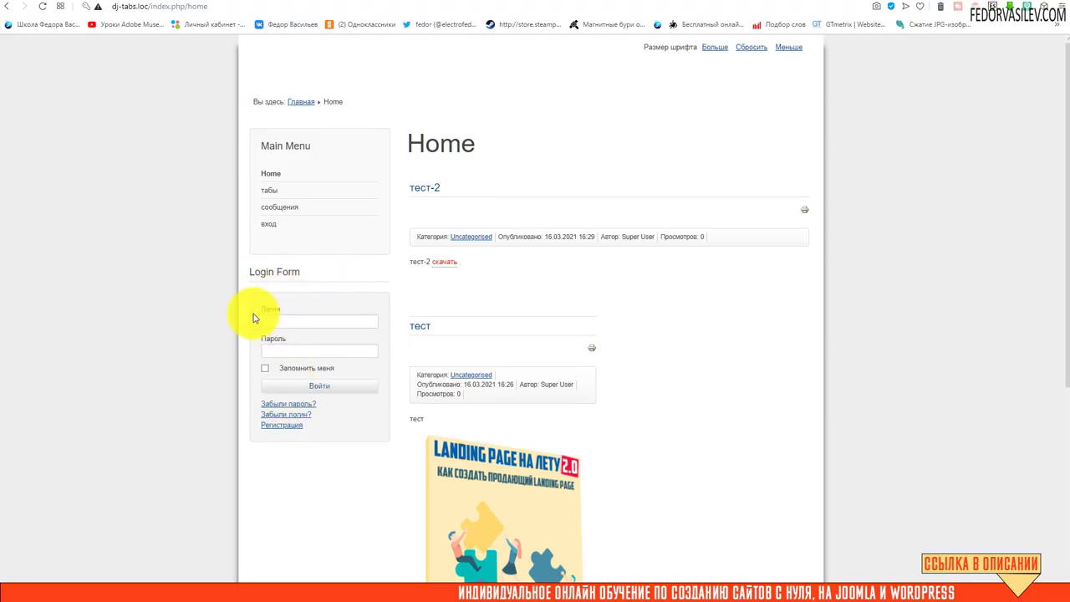
Reload the public Home page and dismiss the login field's saved-logins suggestions
click(42, 6)
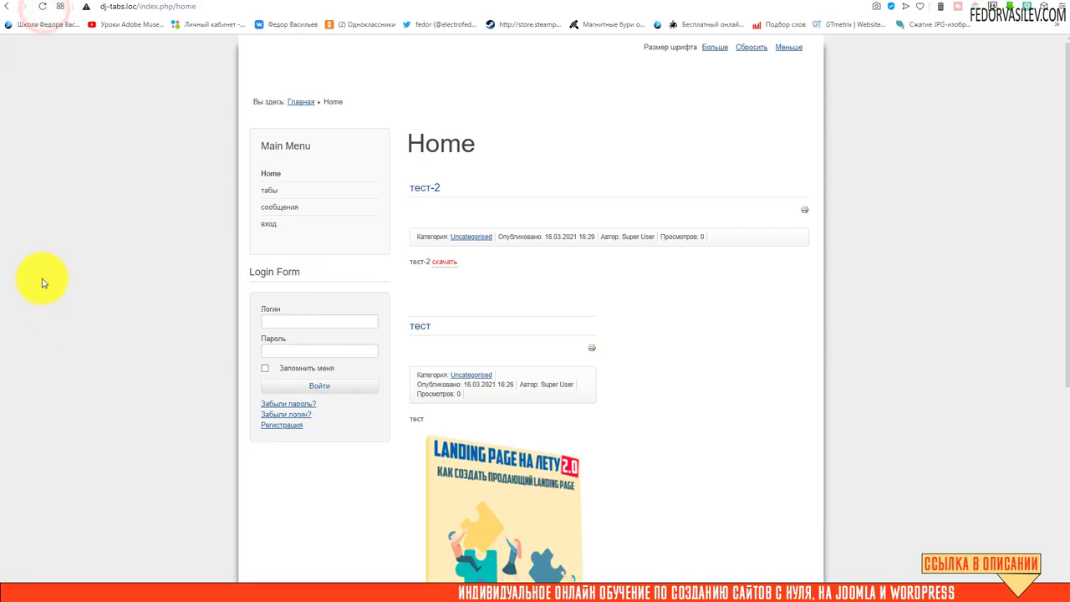
click(309, 319)
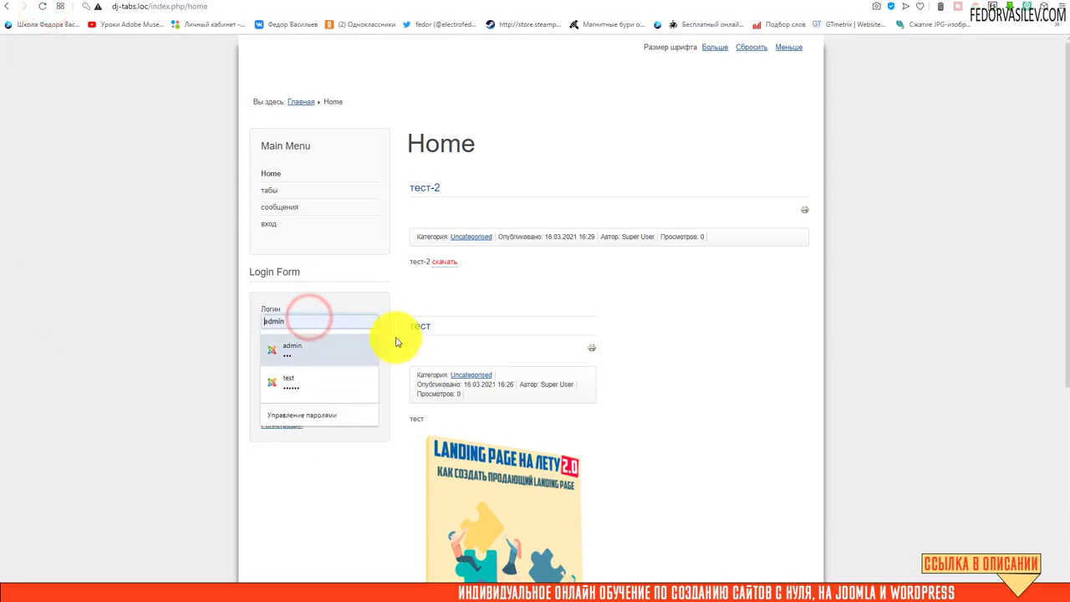
click(510, 294)
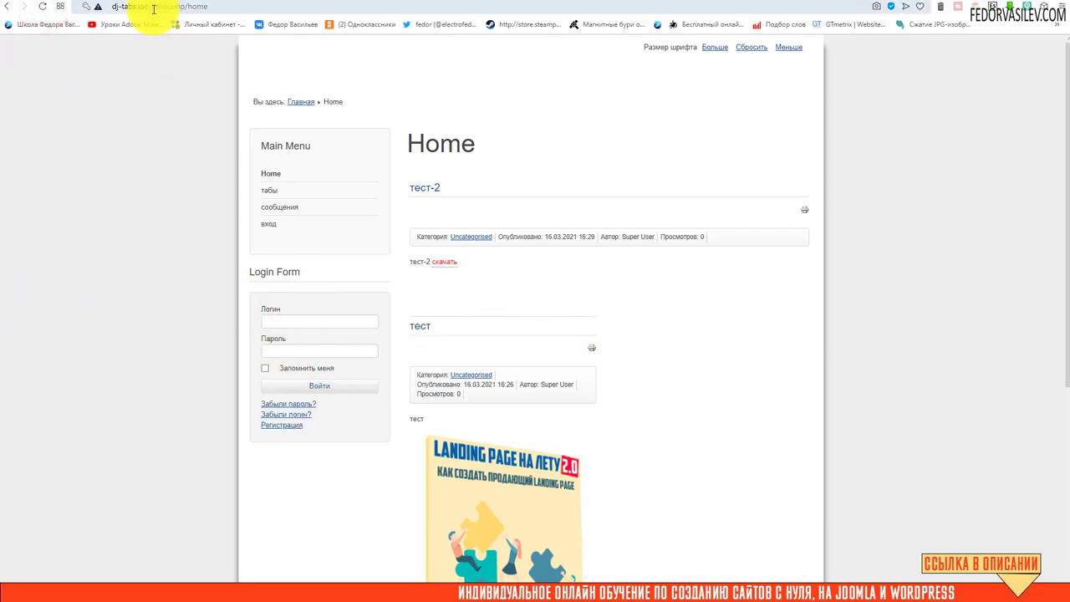
Load the public site address with the secret URL key, get a 404, and return Home
drag(152, 6, 270, 10)
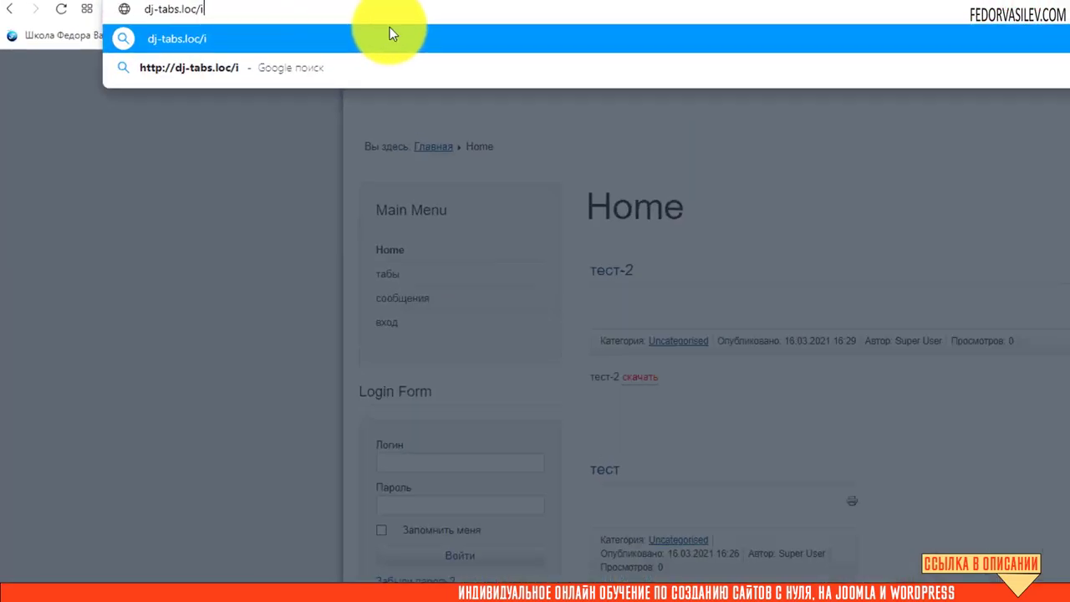
key(BackSpace)
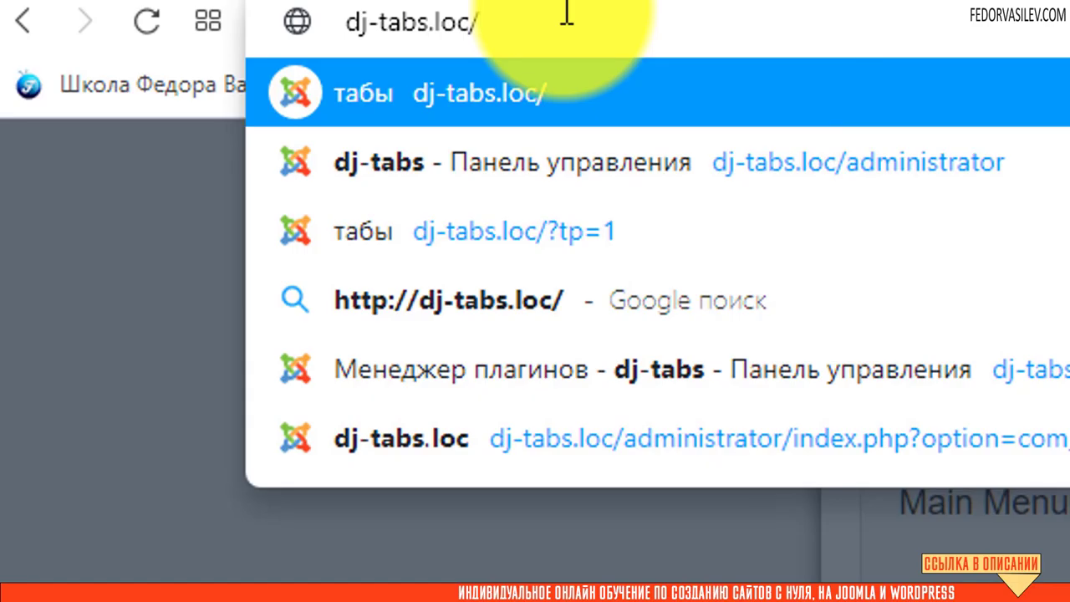
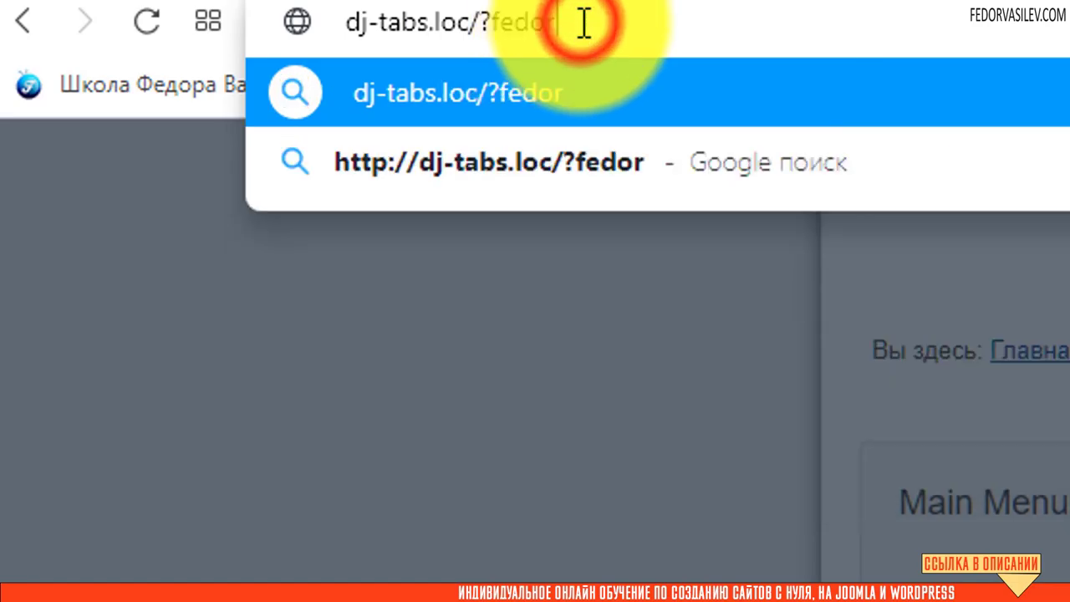
key(Return)
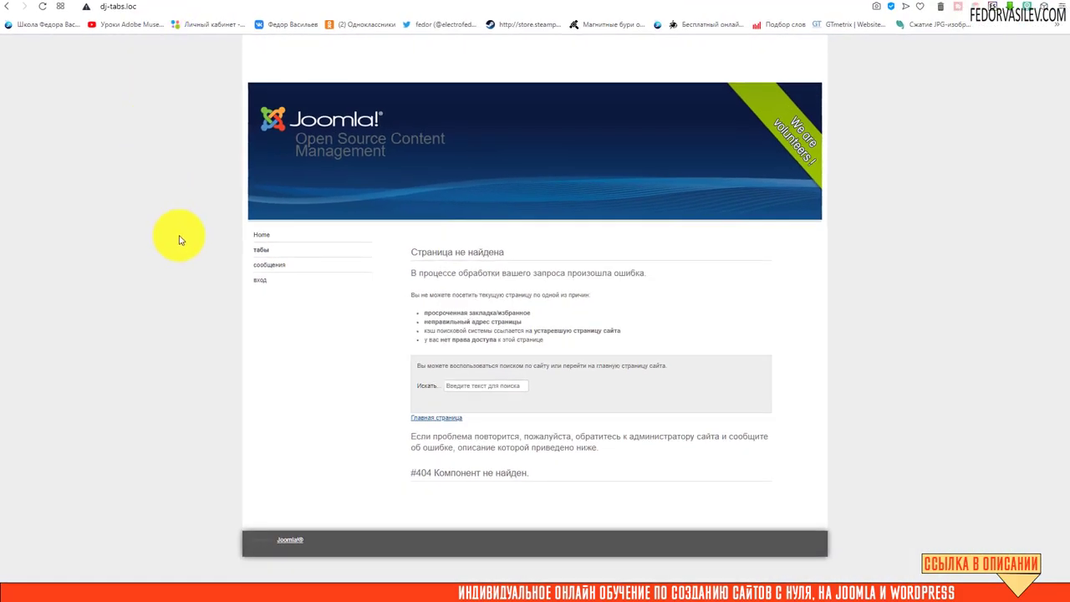
click(259, 234)
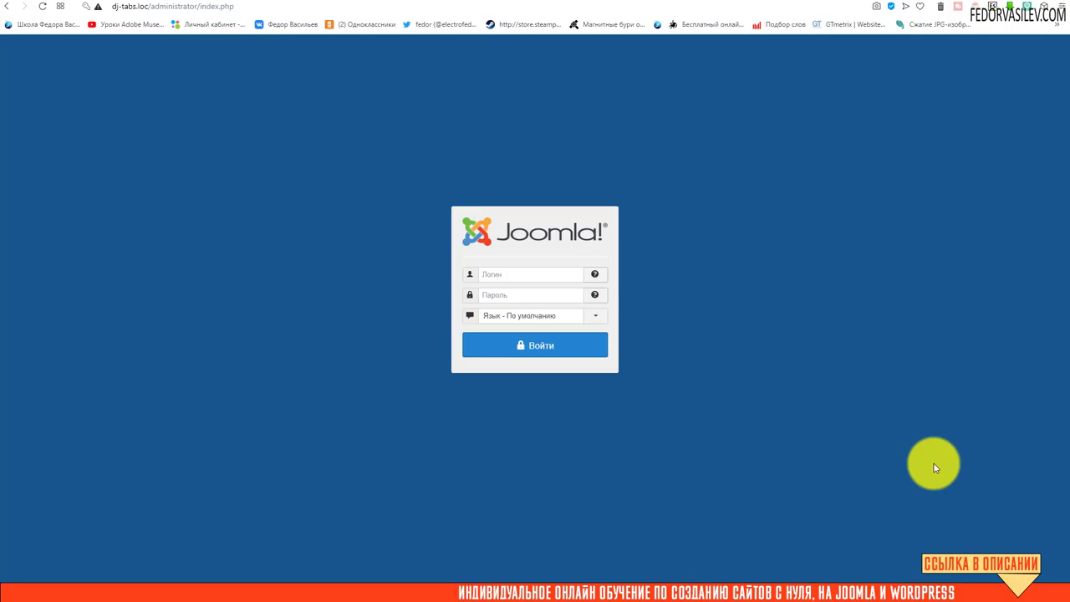
Append /? plus the secret URL key to the administrator address and load it
click(134, 7)
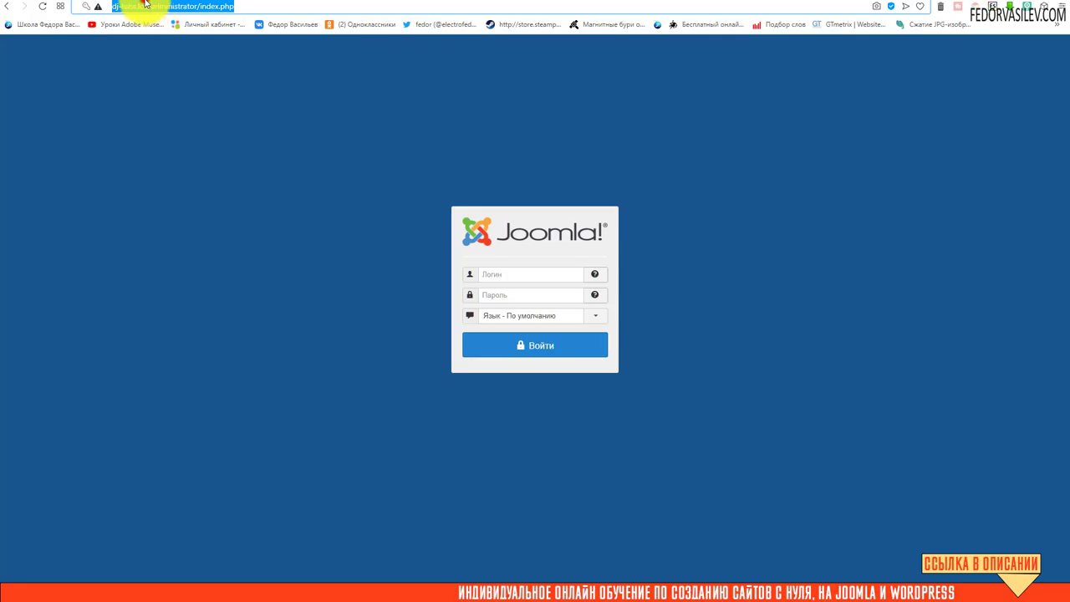
click(211, 5)
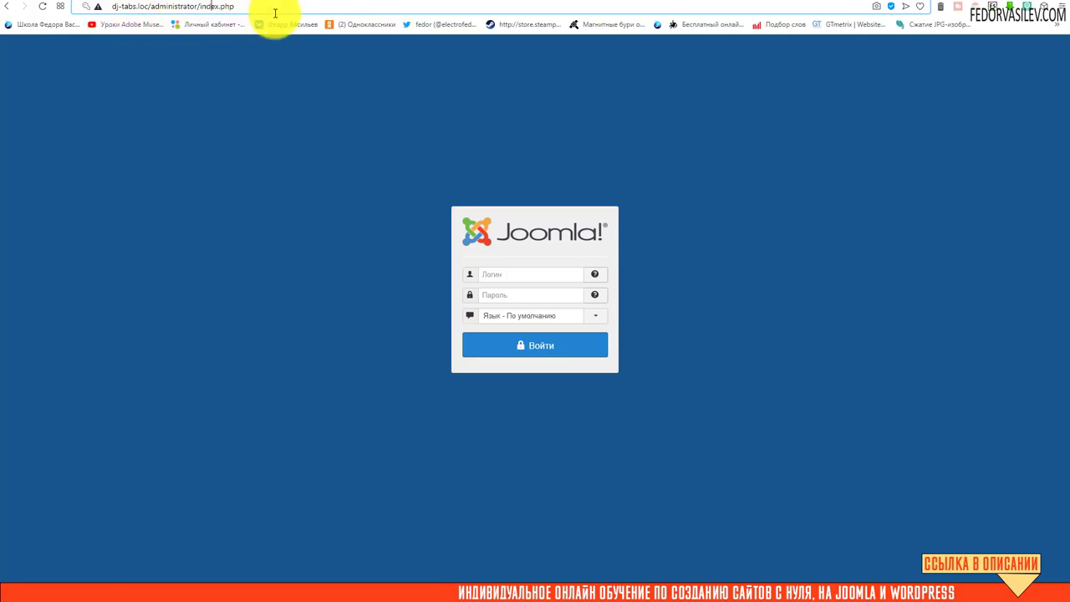
drag(270, 7, 43, 8)
click(192, 7)
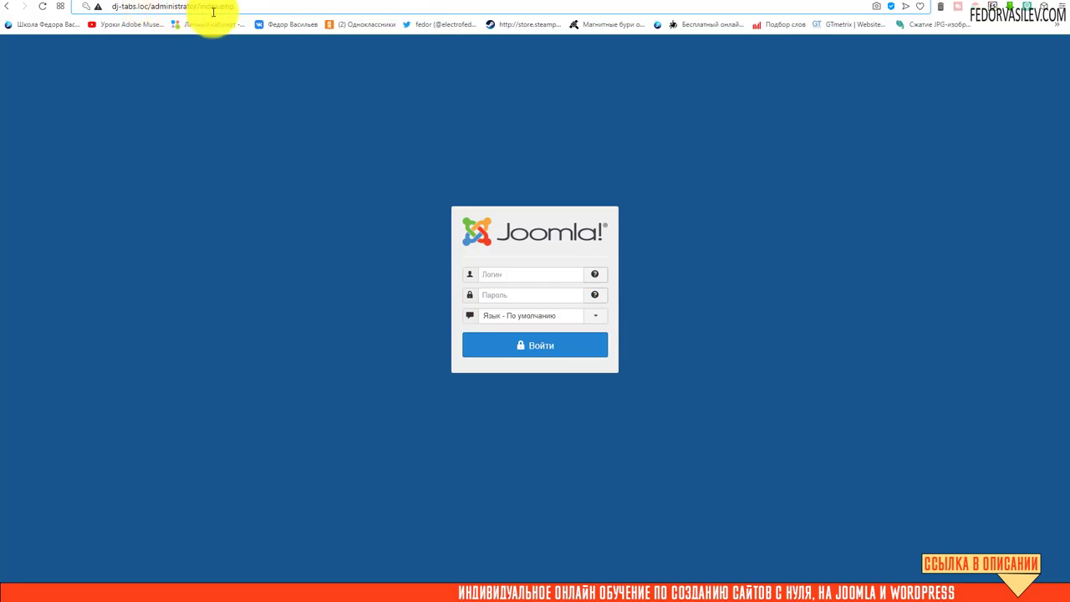
click(241, 6)
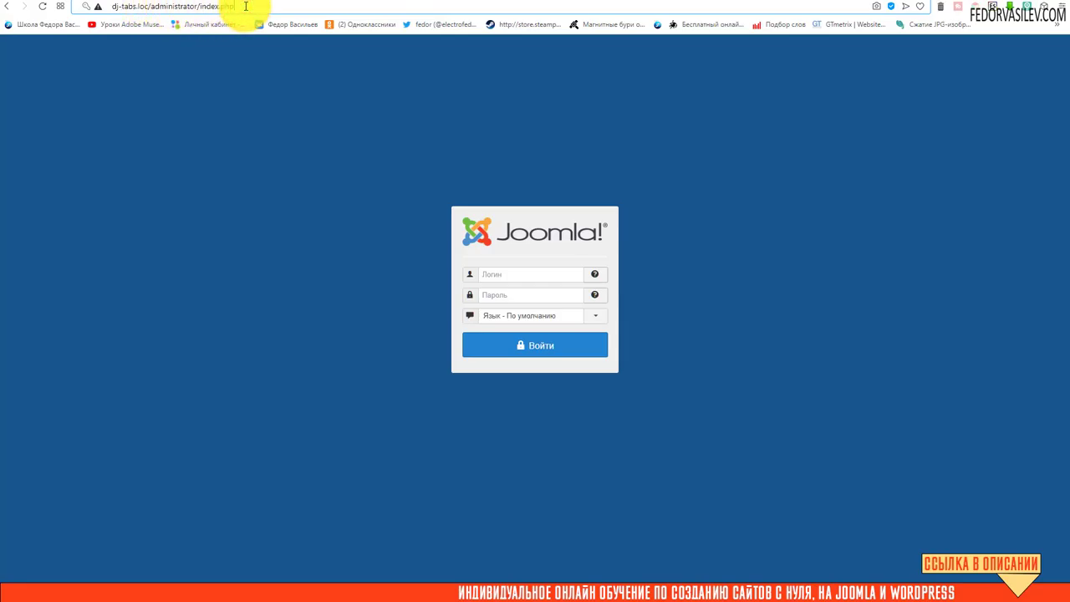
text(/)
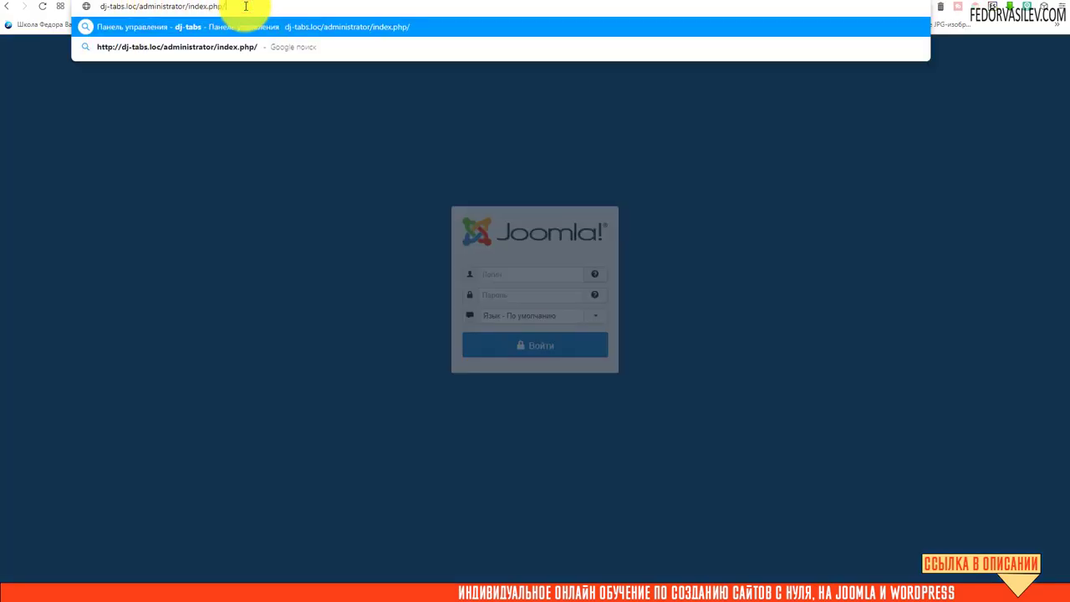
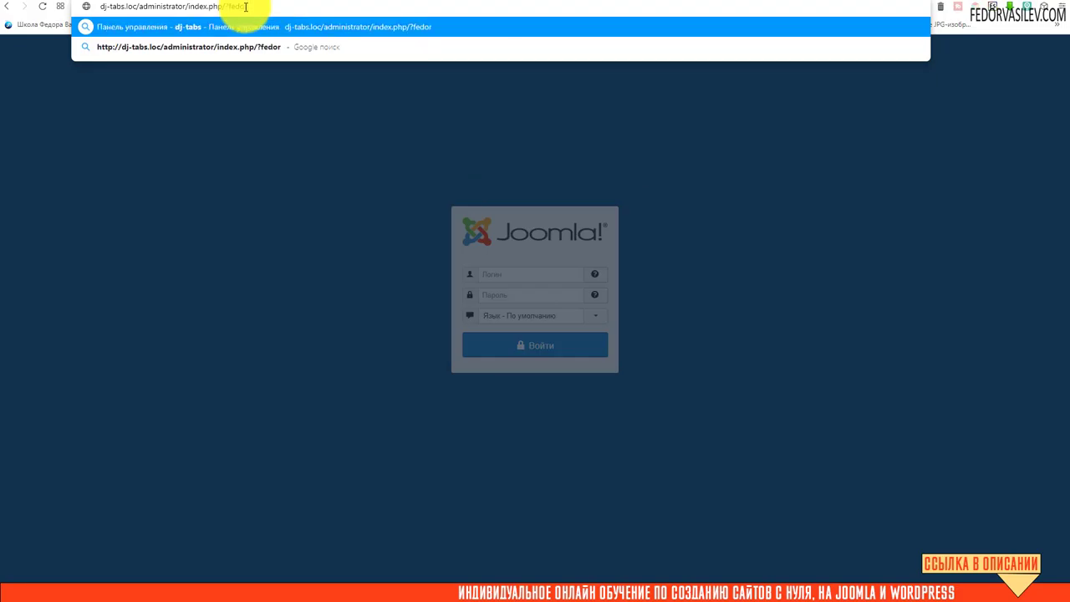
key(Return)
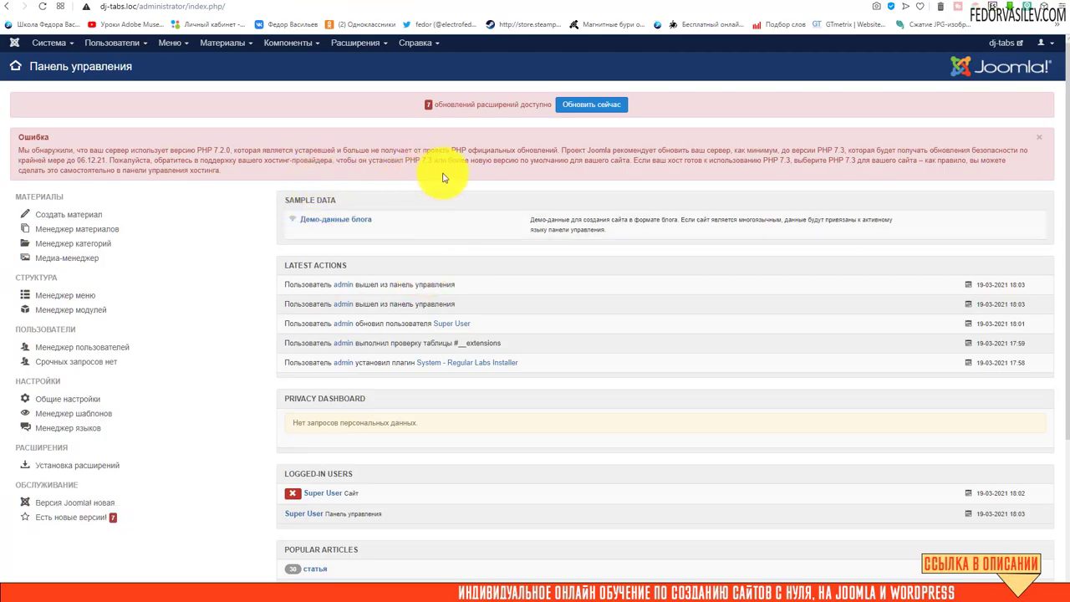
drag(462, 170, 405, 150)
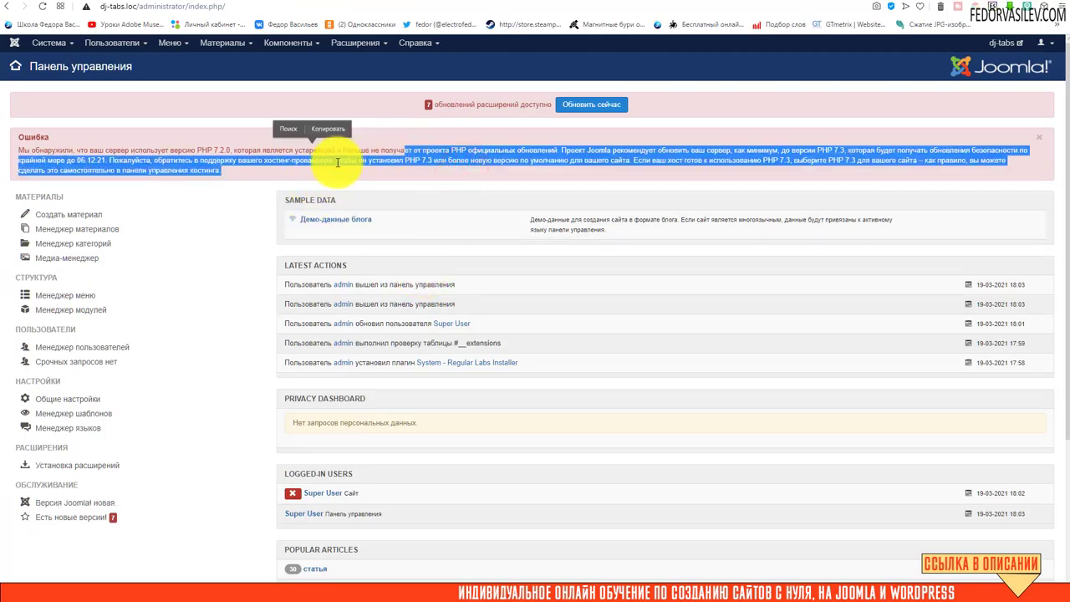
click(337, 162)
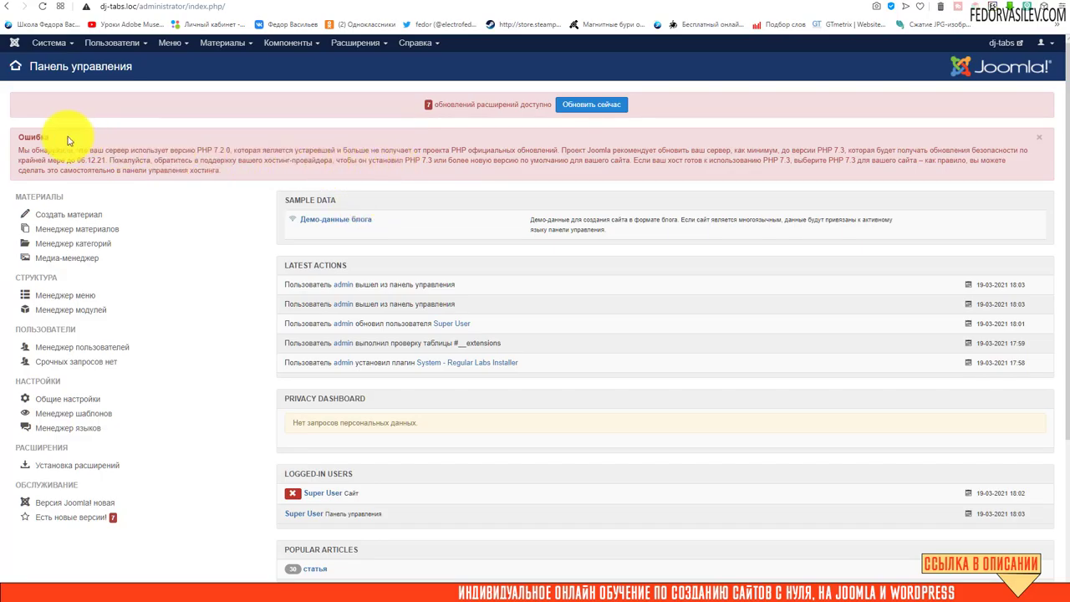
drag(20, 137, 108, 159)
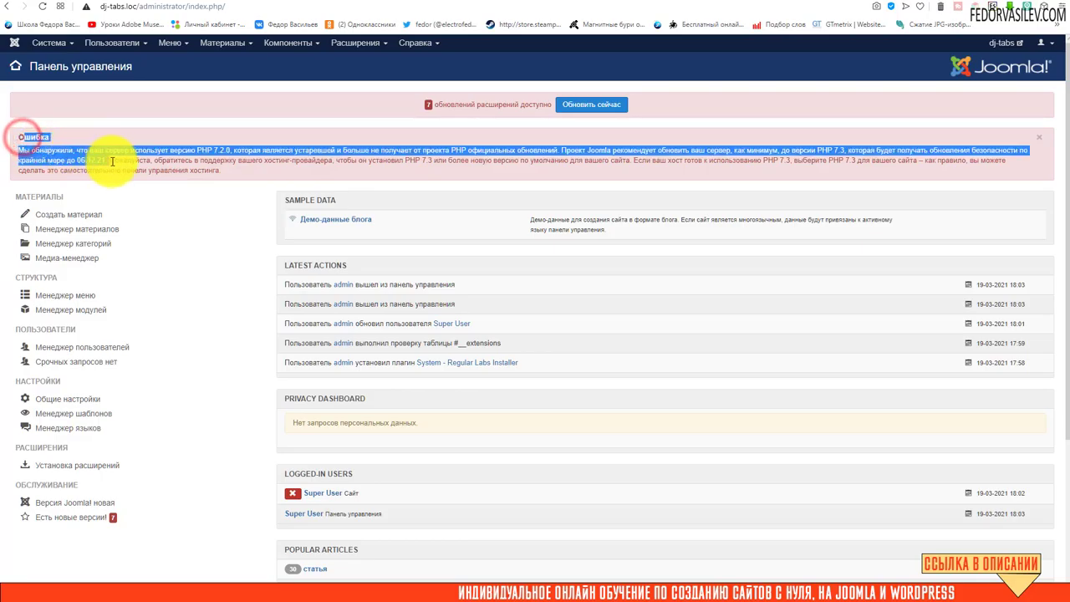
click(516, 160)
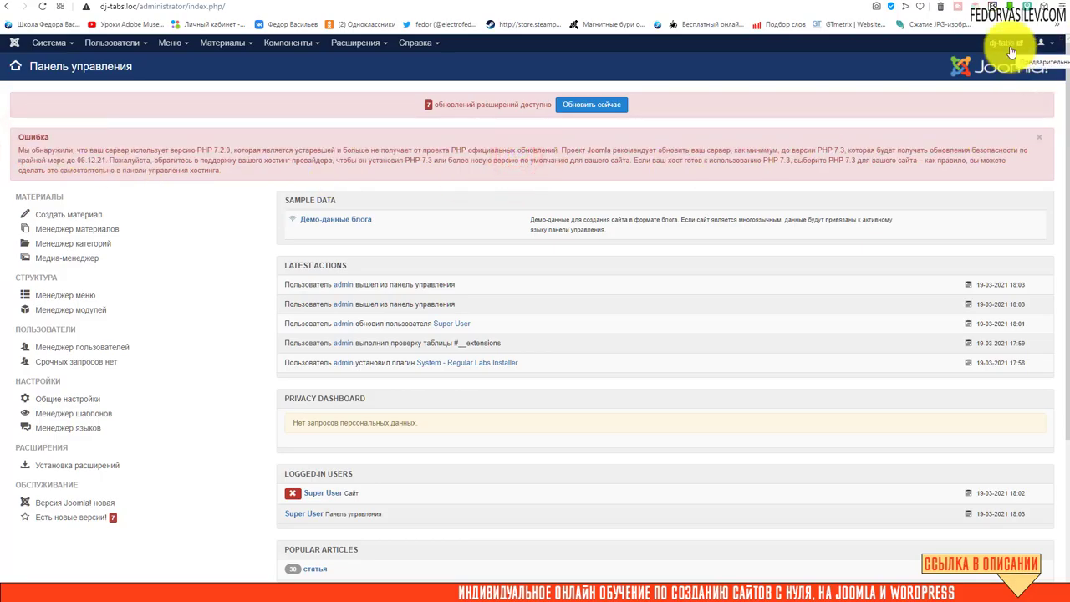